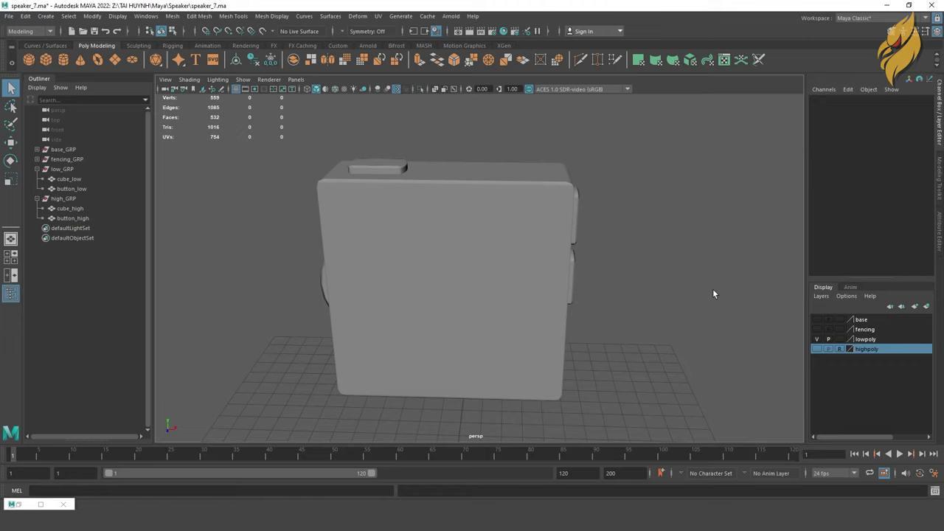
# - Inspect the low-poly button mesh from several angles, then hide the low-poly layer and show the high-poly one
pyautogui.moveTo(307, 295)
pyautogui.keyDown('alt'); pyautogui.mouseDown()
pyautogui.moveTo(270, 215)
pyautogui.moveTo(292, 220)
pyautogui.mouseUp(); pyautogui.keyUp('alt')
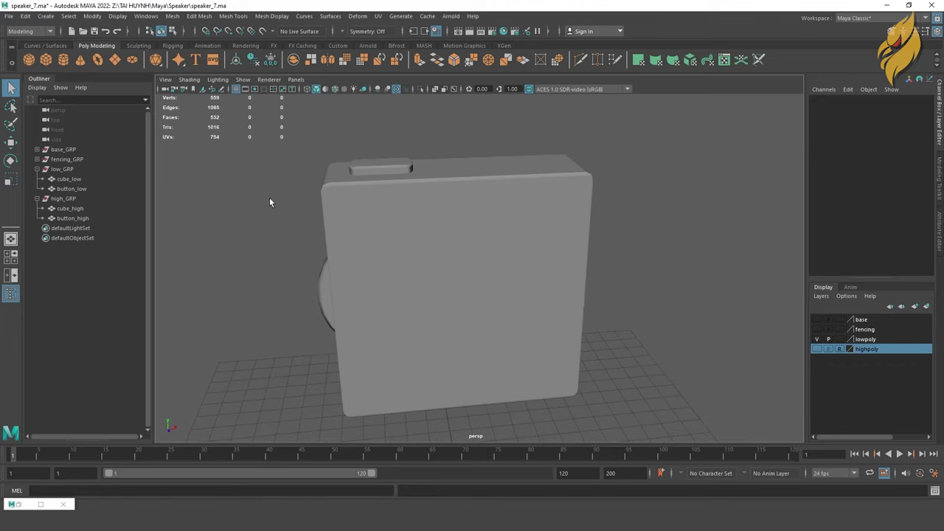
pyautogui.moveTo(314, 255)
pyautogui.keyDown('alt'); pyautogui.mouseDown()
pyautogui.moveTo(307, 251)
pyautogui.moveTo(349, 257)
pyautogui.moveTo(317, 259)
pyautogui.mouseUp(); pyautogui.keyUp('alt')
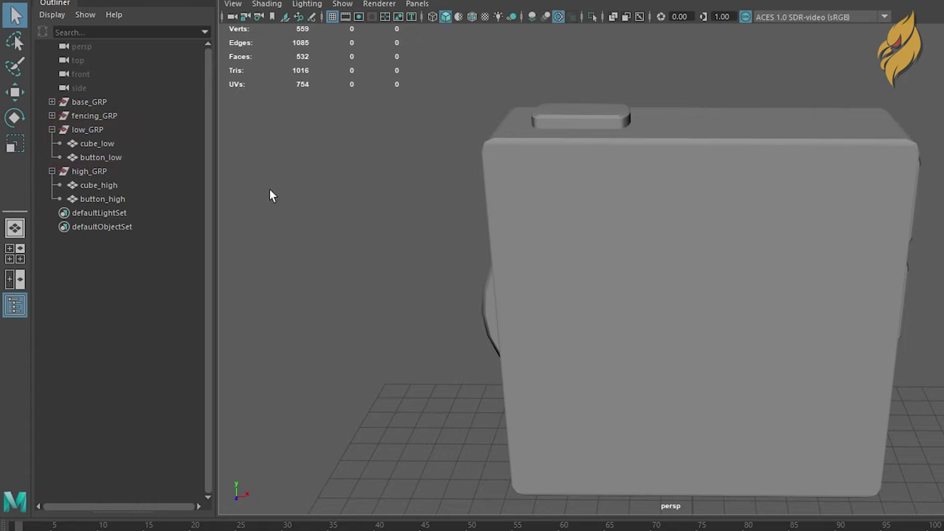
pyautogui.click(103, 157)
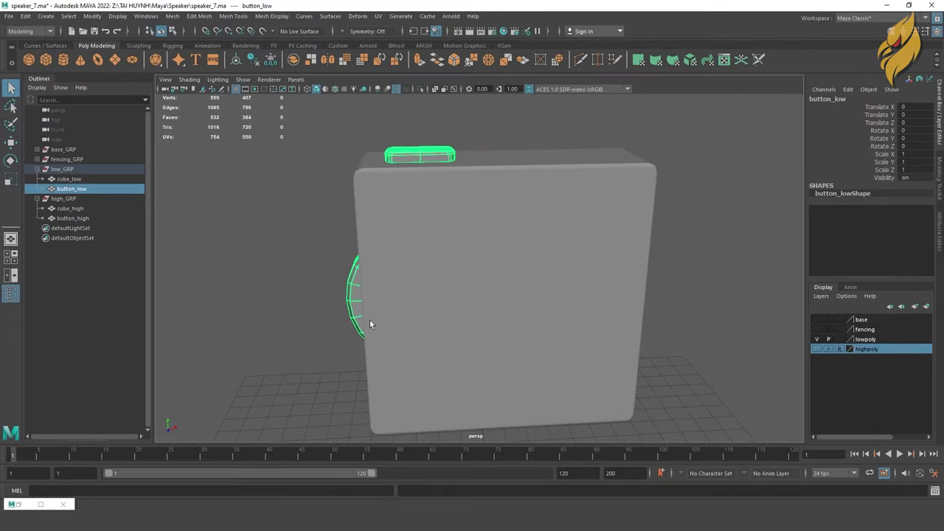
pyautogui.moveTo(369, 322)
pyautogui.keyDown('alt'); pyautogui.mouseDown()
pyautogui.moveTo(365, 270)
pyautogui.moveTo(385, 211)
pyautogui.mouseUp(); pyautogui.keyUp('alt')
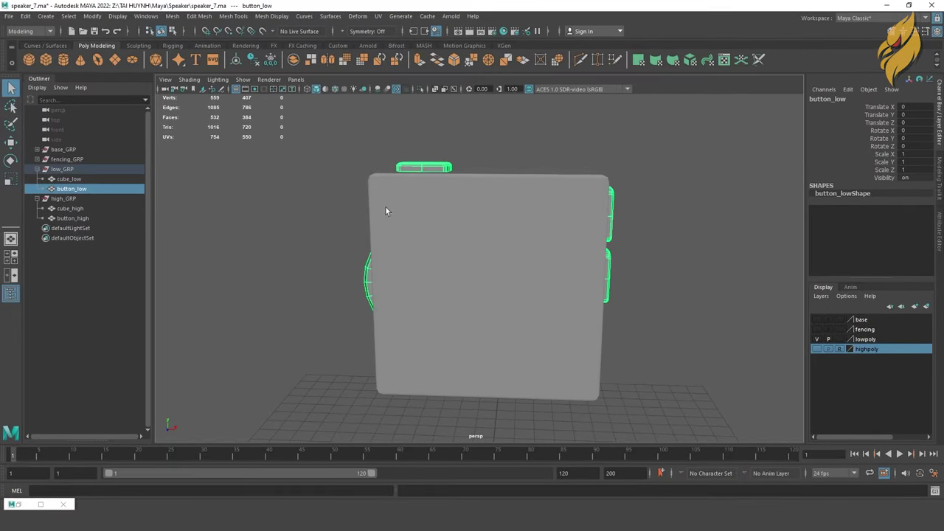
pyautogui.click(290, 278)
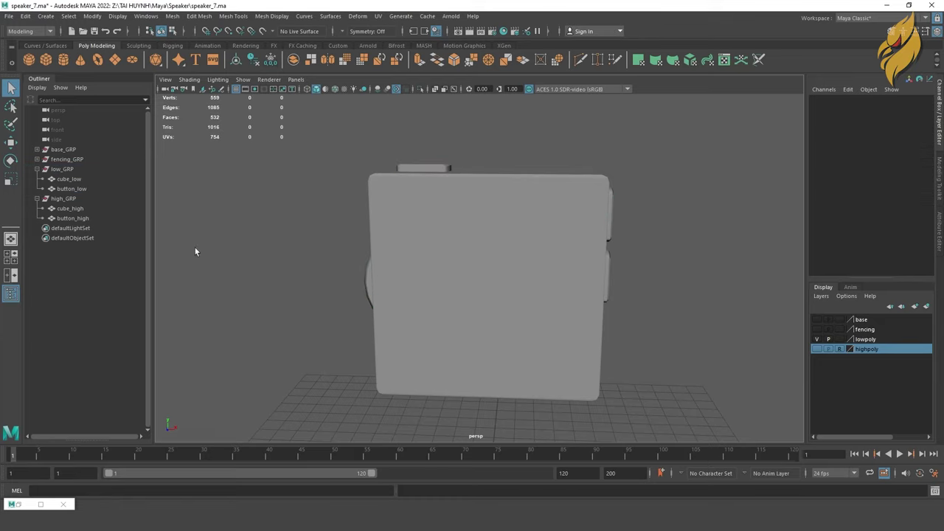
pyautogui.click(73, 189)
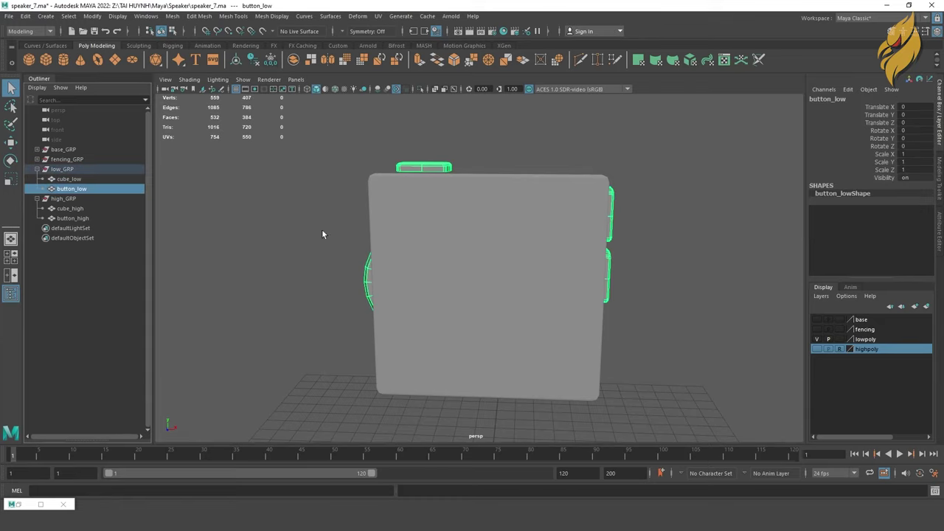
pyautogui.click(309, 278)
pyautogui.click(817, 338)
pyautogui.click(817, 349)
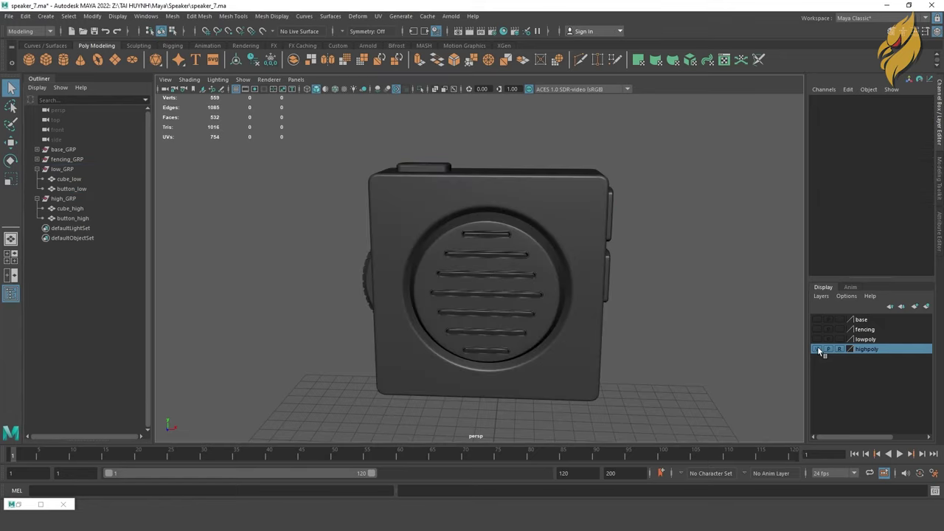
# - Frame and inspect the high-poly button mesh, then switch the display back to the low-poly layer
pyautogui.moveTo(471, 281)
pyautogui.keyDown('alt'); pyautogui.mouseDown()
pyautogui.moveTo(308, 221)
pyautogui.moveTo(316, 238)
pyautogui.moveTo(332, 222)
pyautogui.mouseUp(); pyautogui.keyUp('alt')
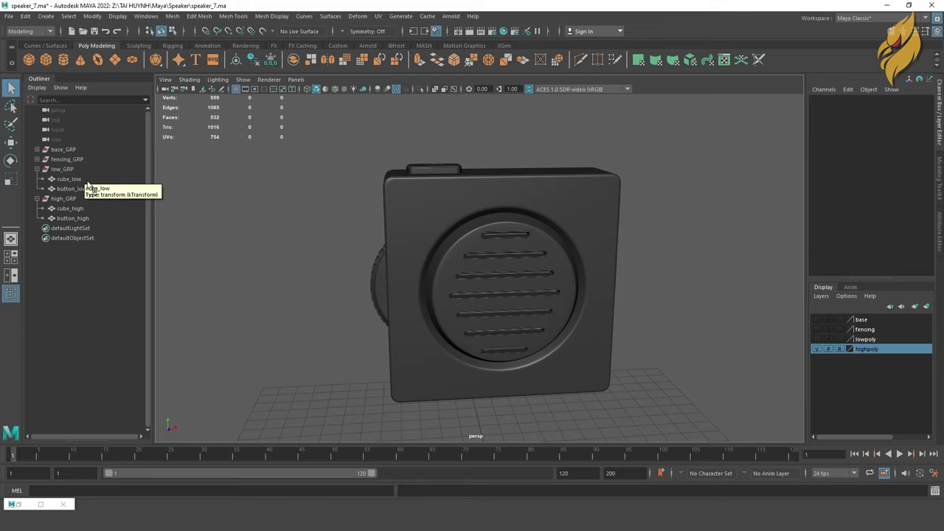
pyautogui.click(72, 218)
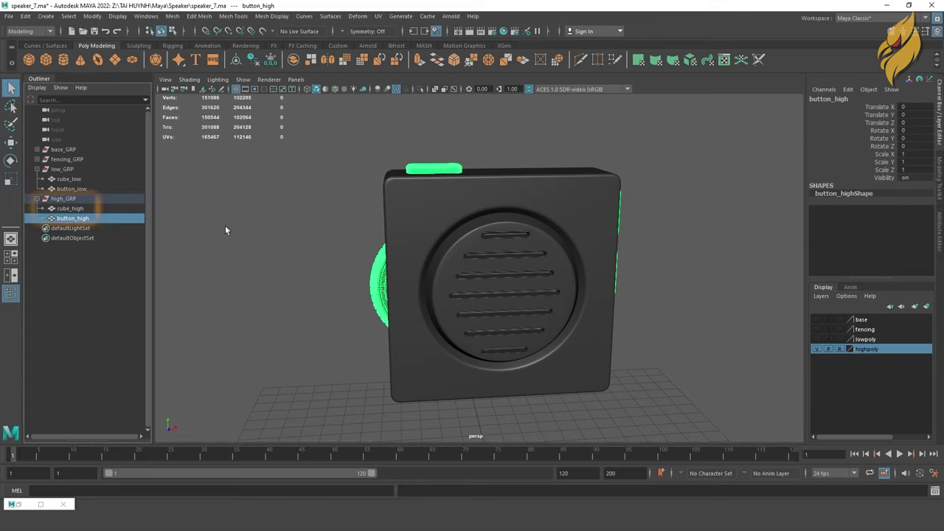
pyautogui.press('f')
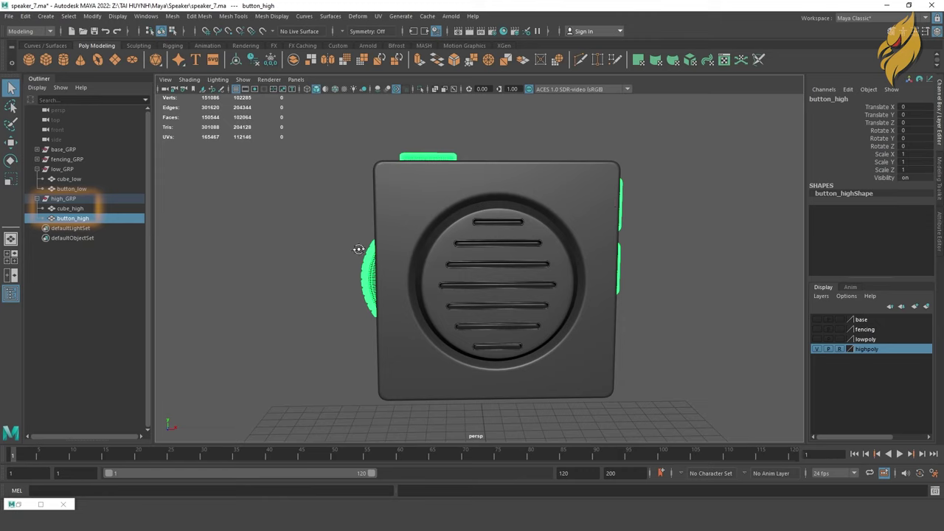
pyautogui.keyDown('alt'); pyautogui.moveTo(359, 248); pyautogui.dragTo(354, 251); pyautogui.keyUp('alt')
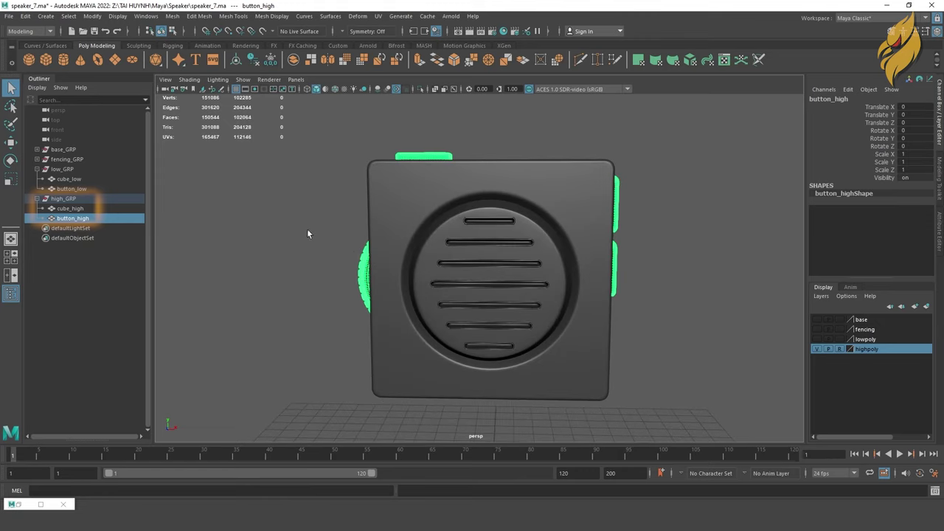
pyautogui.click(687, 308)
pyautogui.click(816, 349)
pyautogui.keyDown('alt'); pyautogui.moveTo(775, 336); pyautogui.dragTo(700, 341); pyautogui.keyUp('alt')
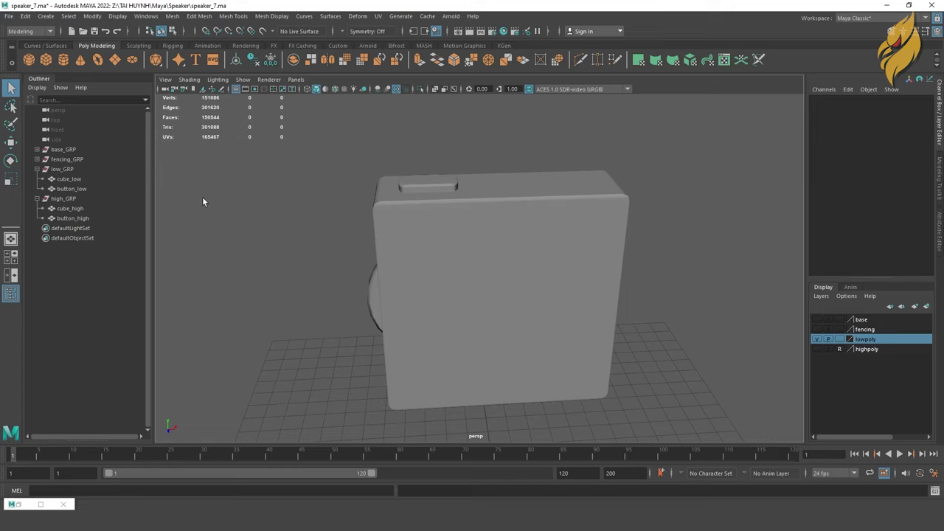
# - Try selecting low_GRP and high_GRP with their meshes in the Outliner, clearing each attempt
pyautogui.click(70, 169)
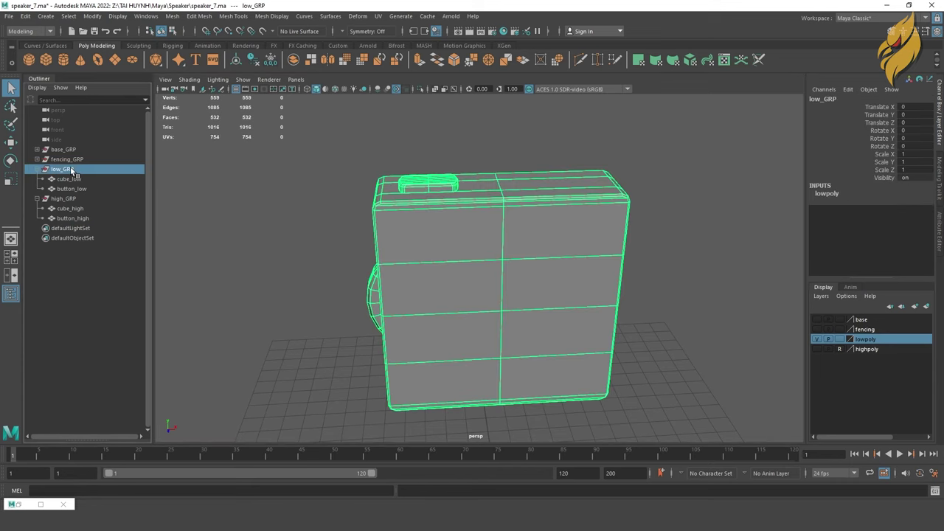
pyautogui.keyDown('shift'); pyautogui.click(82, 189); pyautogui.keyUp('shift')
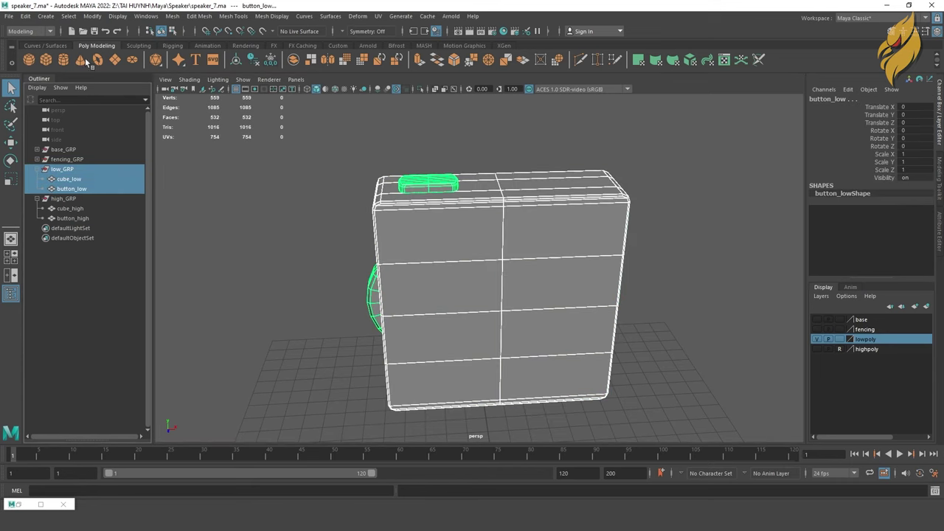
pyautogui.click(208, 204)
pyautogui.click(79, 200)
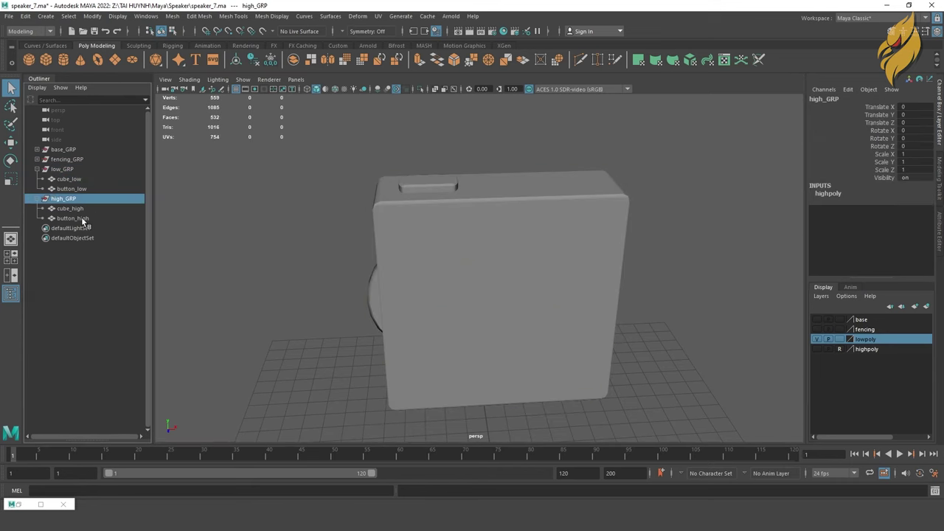
pyautogui.keyDown('shift'); pyautogui.click(82, 218); pyautogui.keyUp('shift')
pyautogui.click(225, 215)
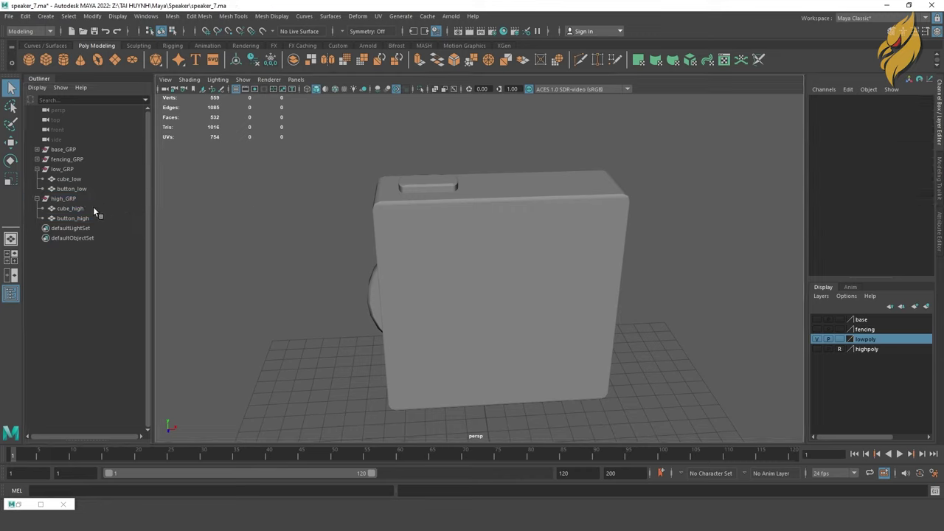
# - Select everything in the Outliner from low_GRP down to button_high
pyautogui.click(81, 218)
pyautogui.click(161, 203)
pyautogui.click(89, 185)
pyautogui.press('Up')
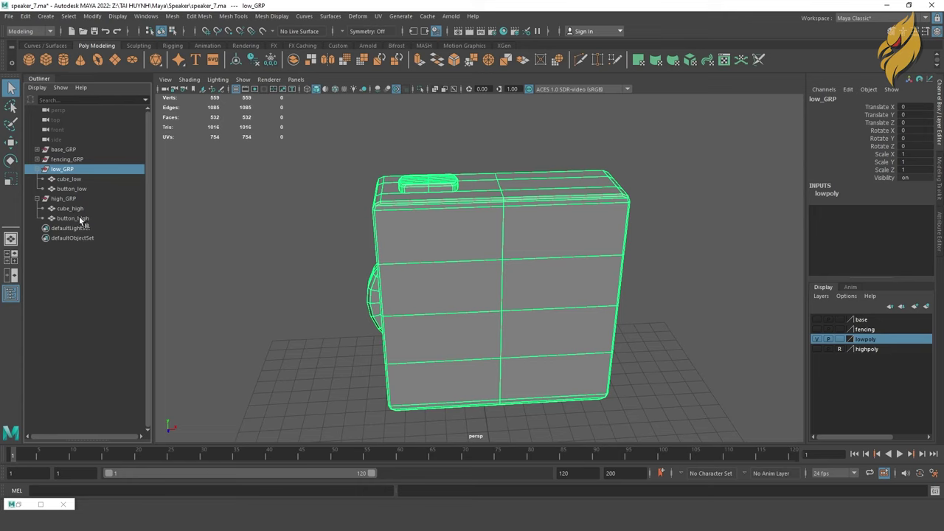
pyautogui.keyDown('shift'); pyautogui.click(83, 220); pyautogui.keyUp('shift')
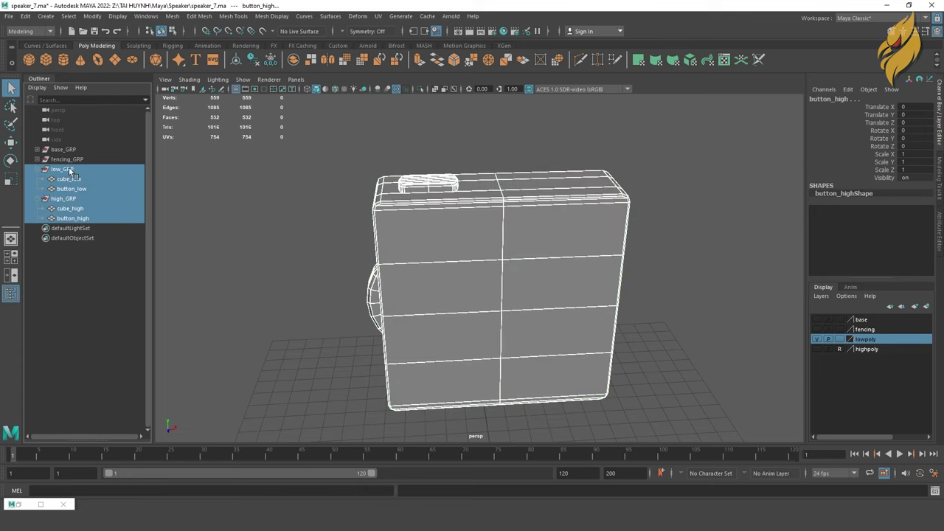
# - Export the selected speaker groups as speaker.fbx, then deselect everything
pyautogui.click(9, 16)
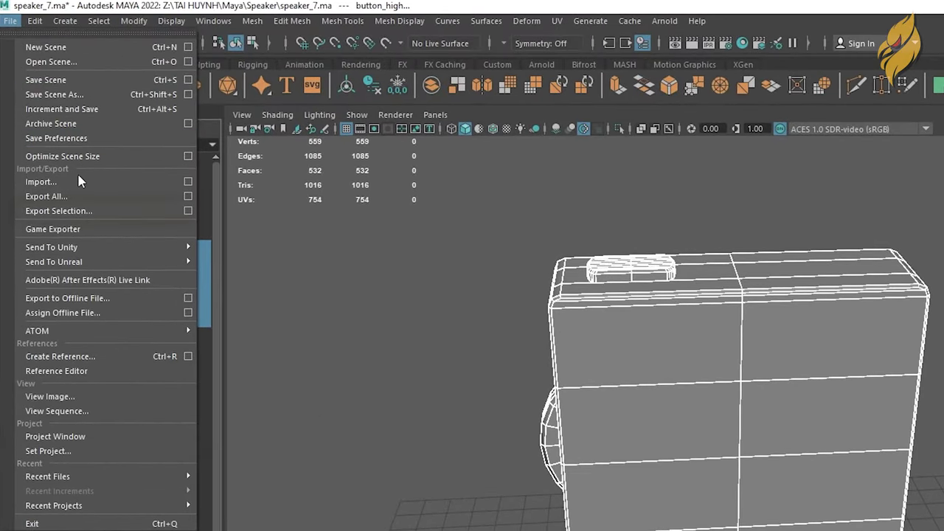
pyautogui.click(89, 211)
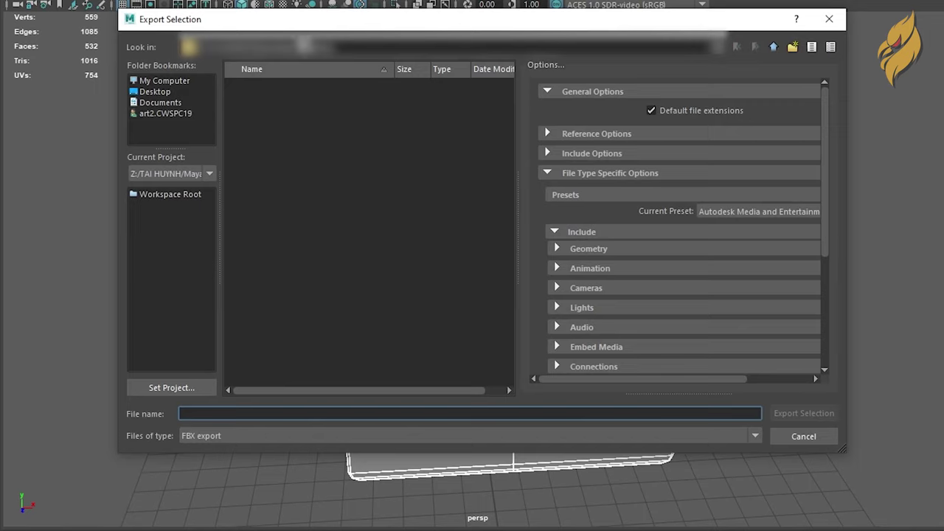
pyautogui.write('spea')
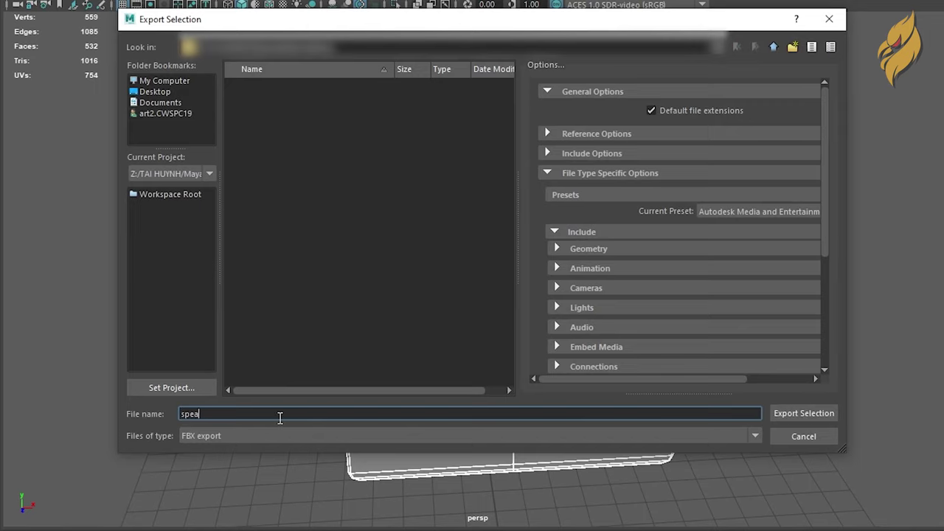
pyautogui.write('ker')
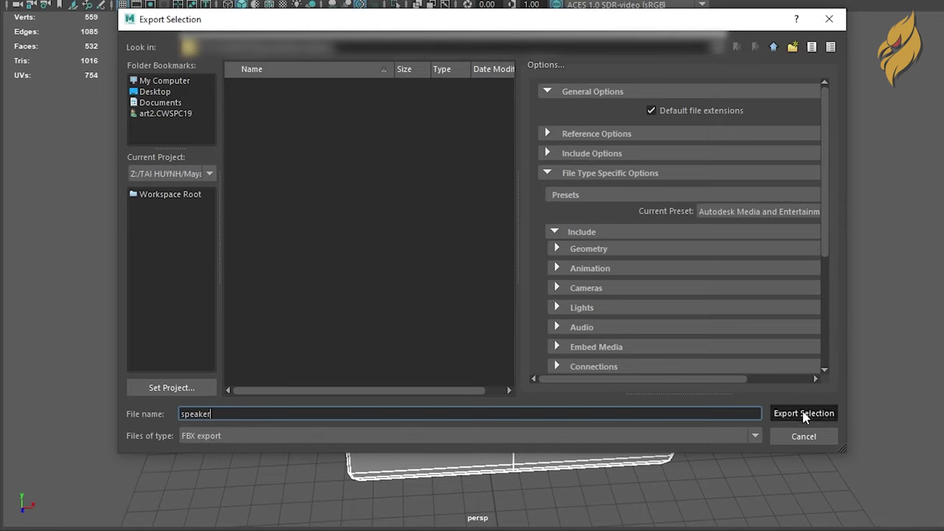
pyautogui.click(804, 413)
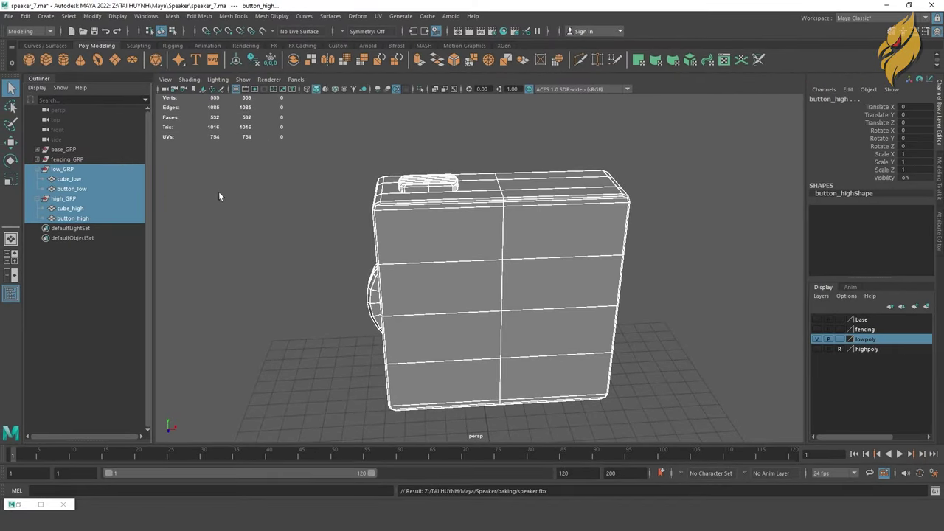
pyautogui.click(176, 194)
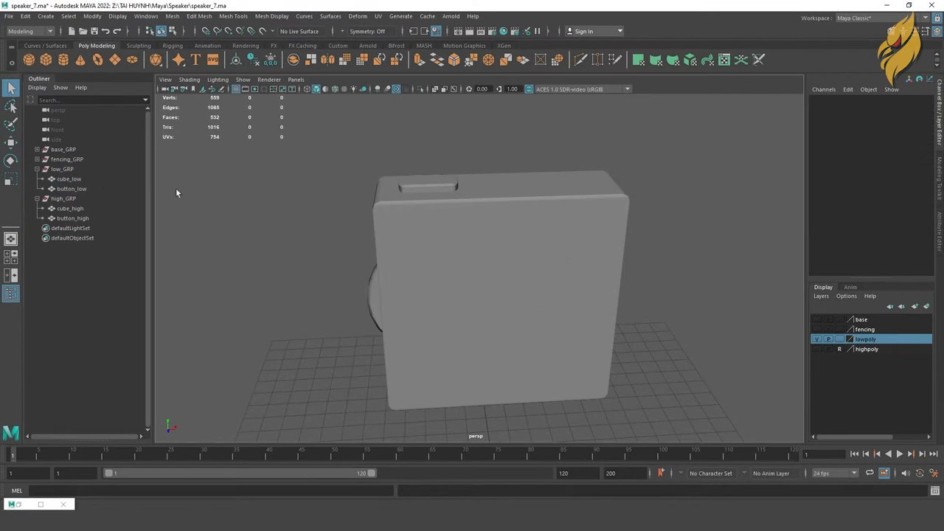
# - Switch the Sky backdrop mode to Color with a dark blue-grey, then deselect the sky
pyautogui.moveTo(73, 176); pyautogui.dragTo(103, 209, button='middle')
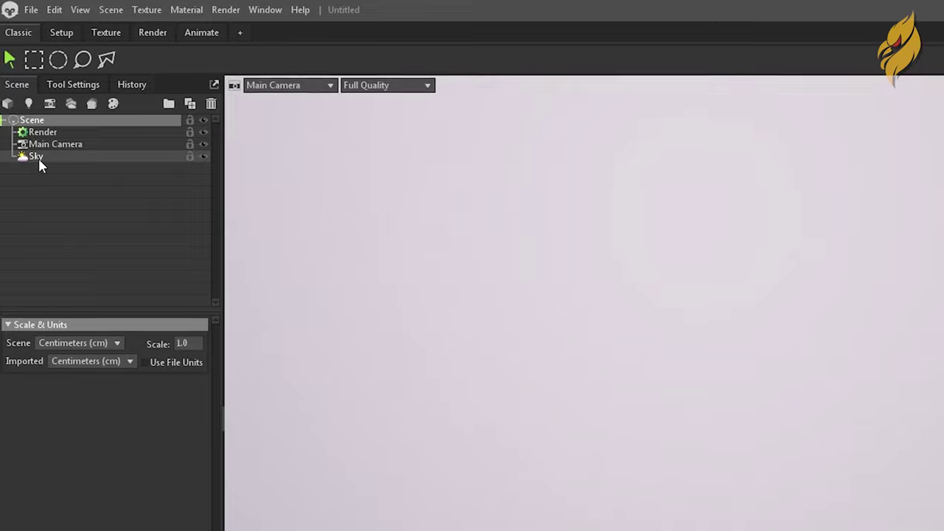
pyautogui.click(25, 103)
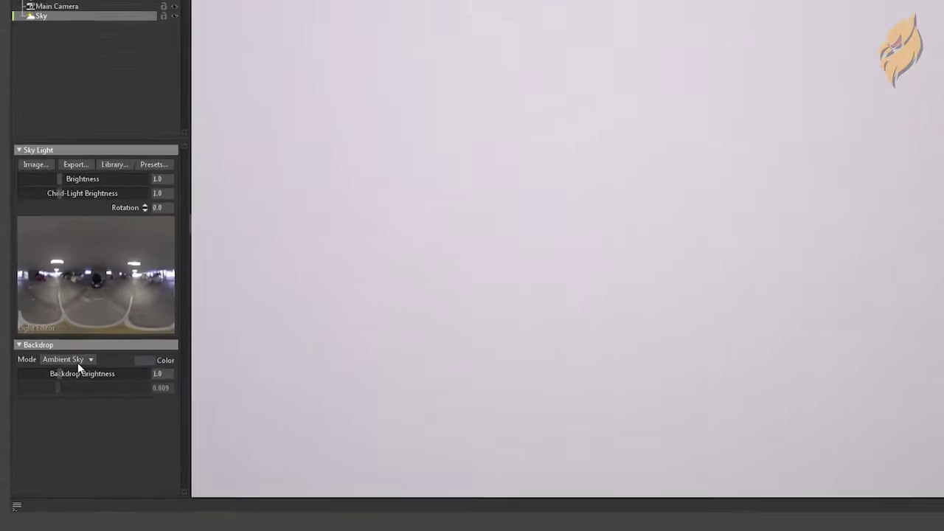
pyautogui.click(66, 317)
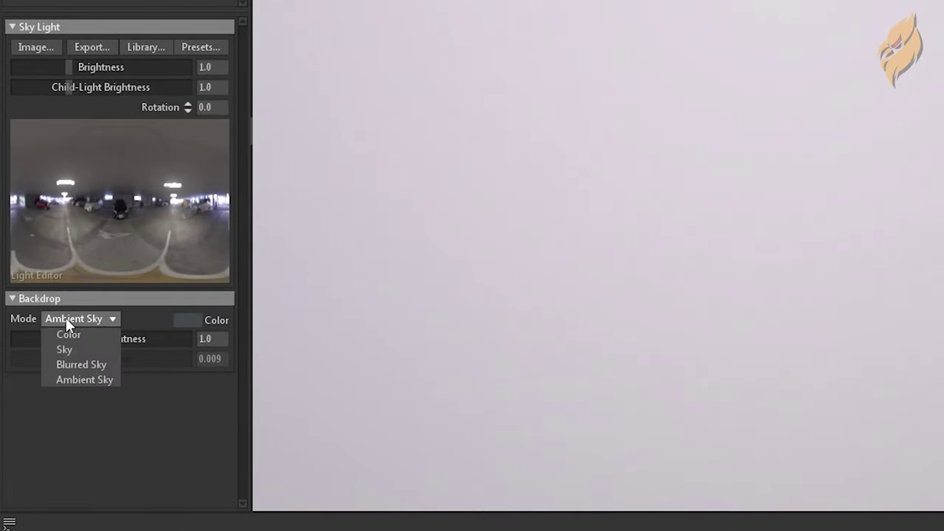
pyautogui.click(73, 334)
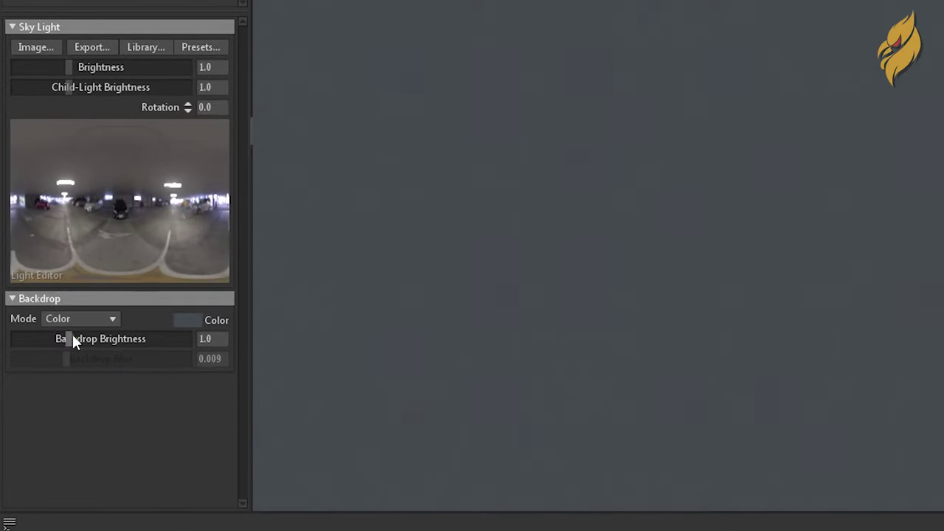
pyautogui.click(190, 321)
pyautogui.moveTo(371, 278); pyautogui.dragTo(383, 294)
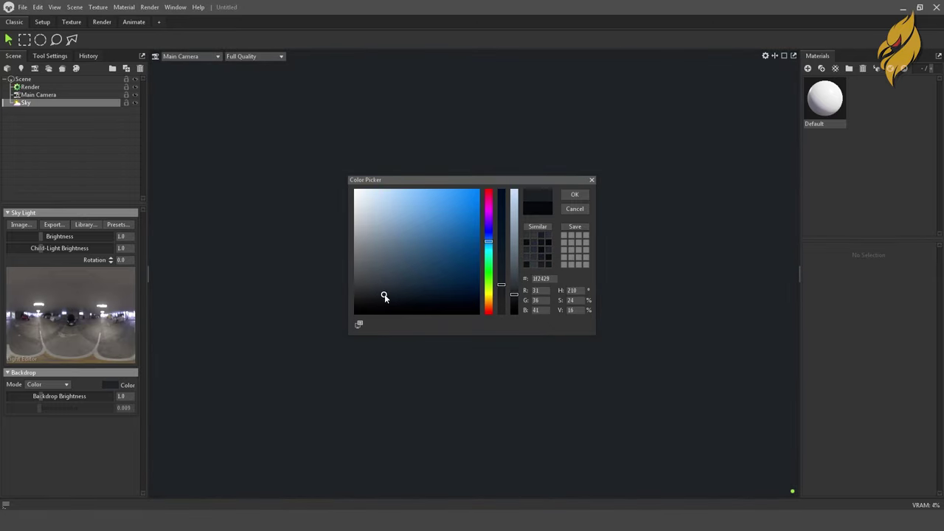
pyautogui.click(575, 196)
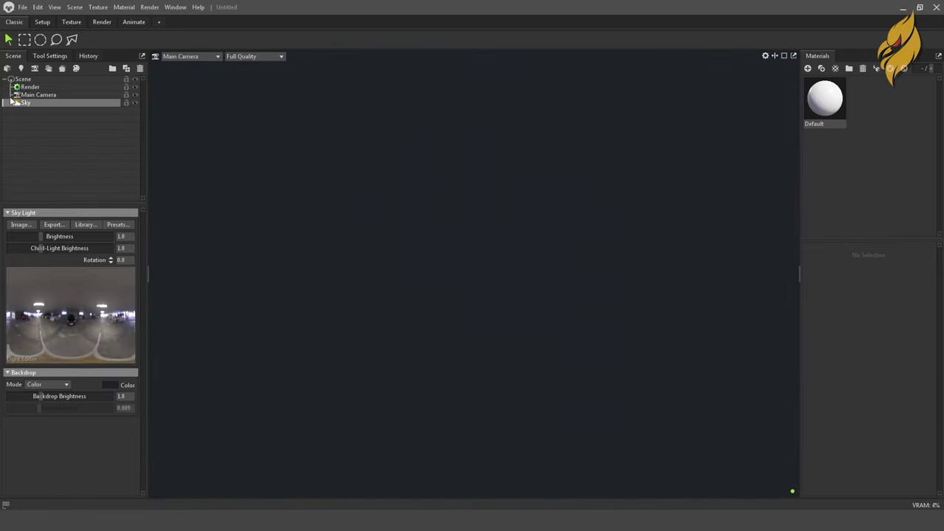
pyautogui.click(57, 131)
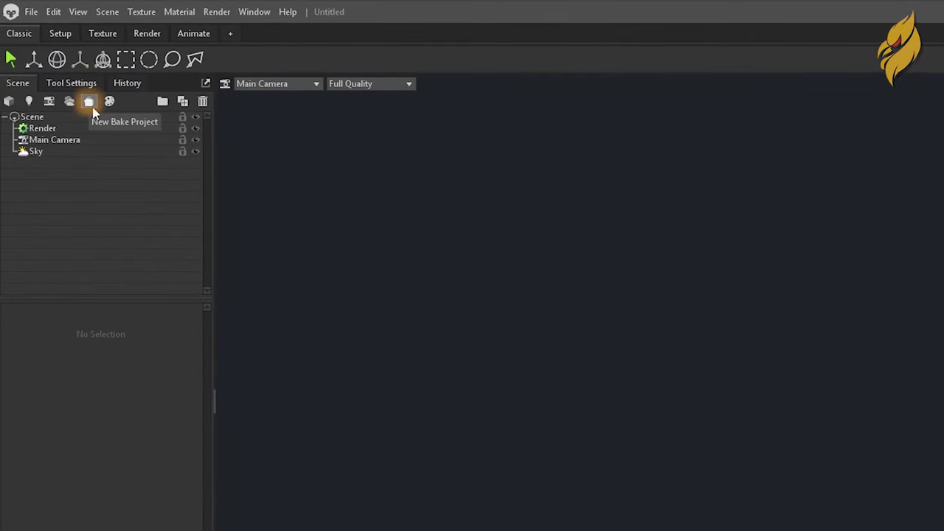
# - Create Bake Project 1 and quick-load the speaker file into it, dismissing the extra open dialog
pyautogui.click(91, 104)
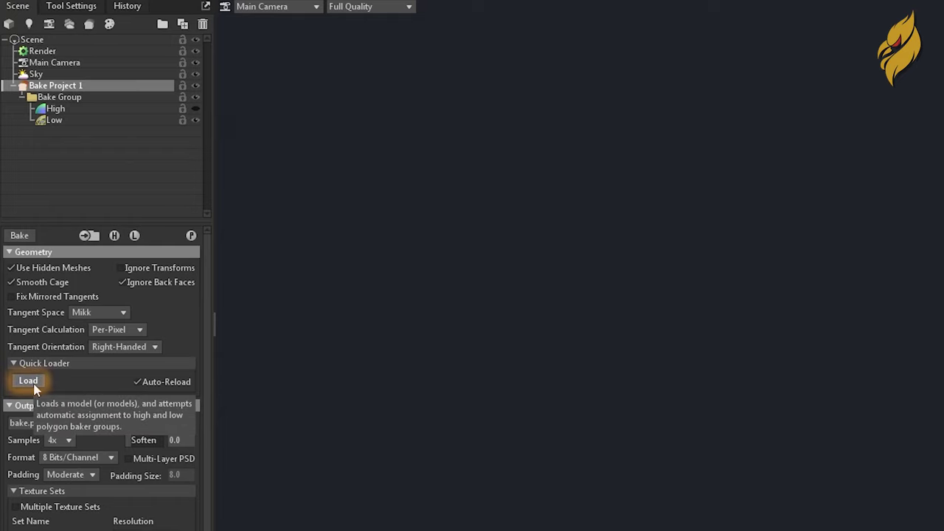
pyautogui.click(34, 389)
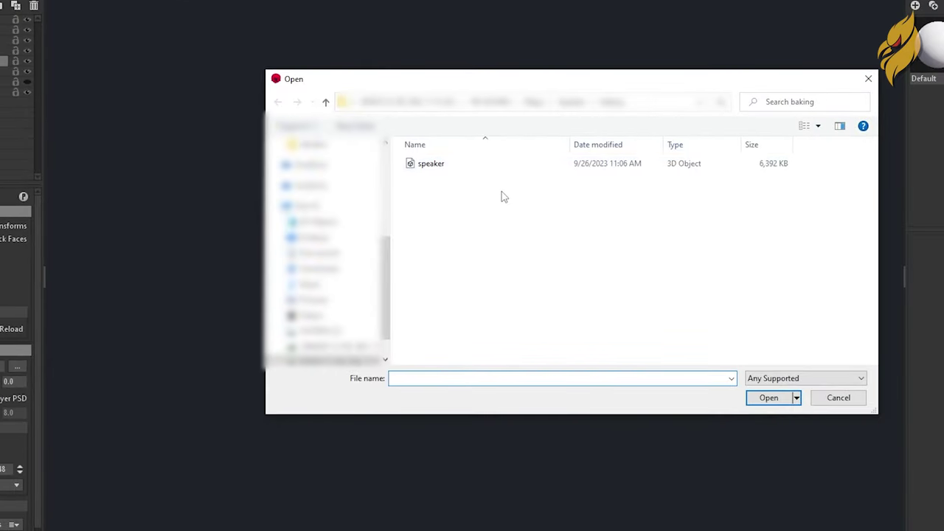
pyautogui.click(451, 168)
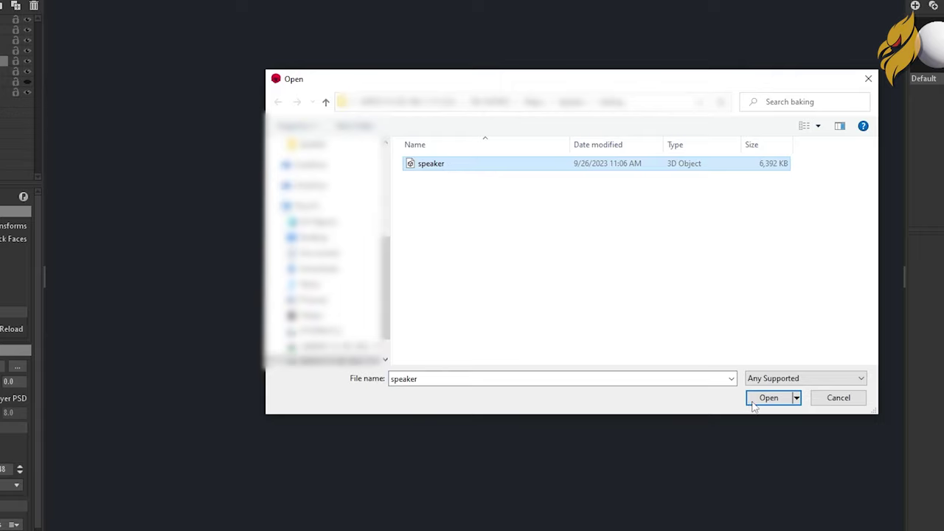
pyautogui.click(759, 402)
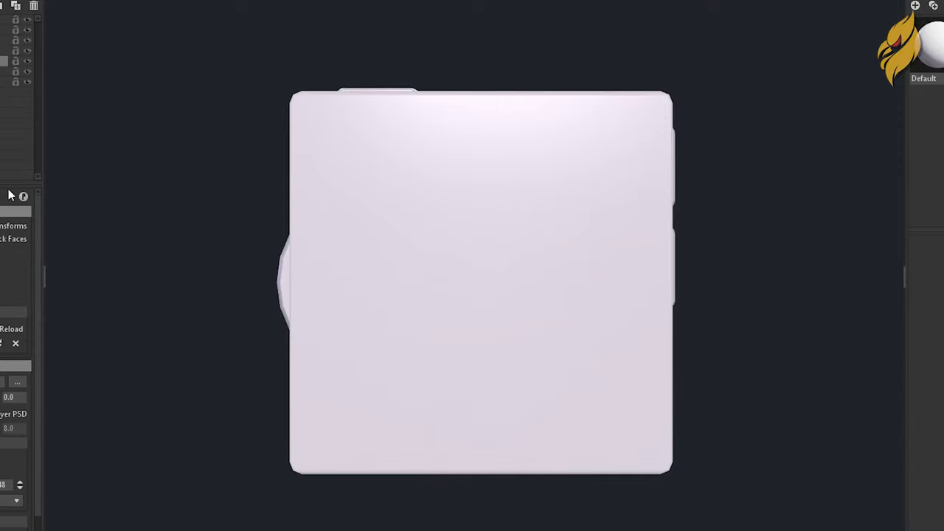
pyautogui.click(17, 366)
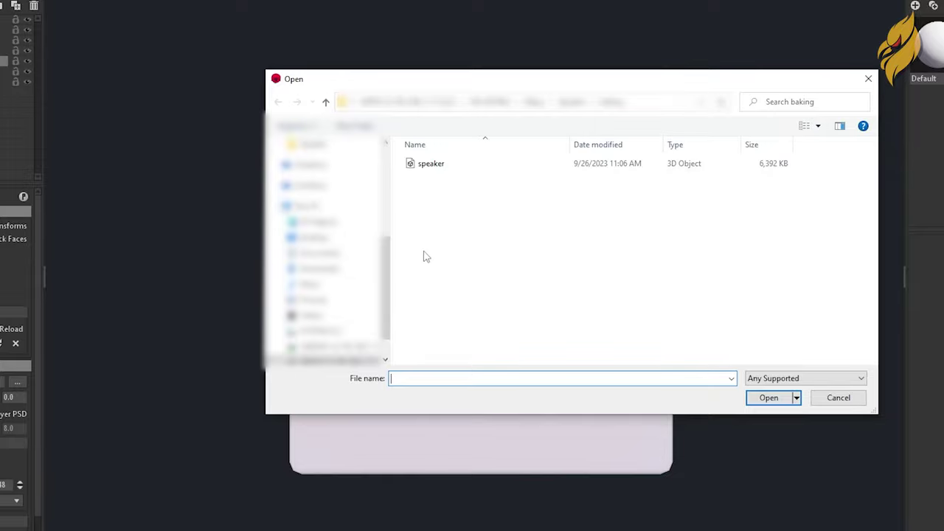
pyautogui.click(814, 399)
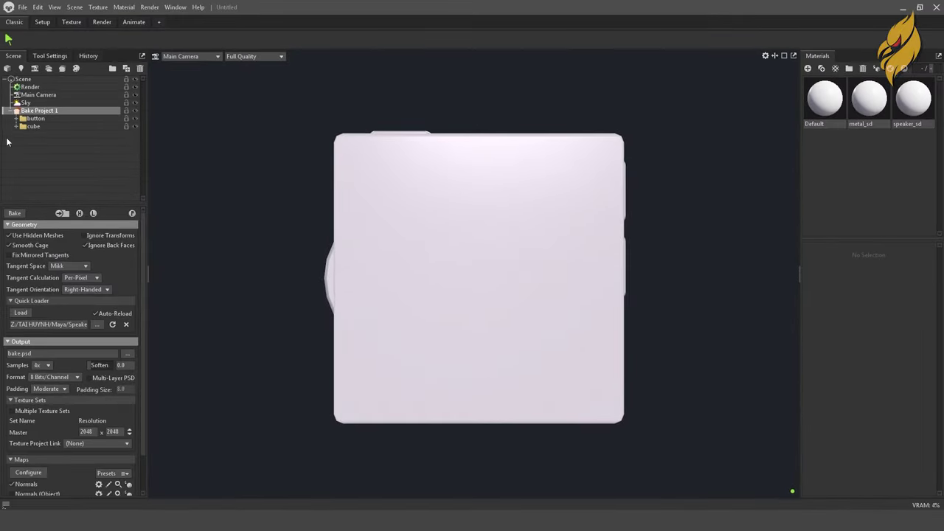
# - Check the cube and button _high and _low meshes, then return to Bake Project 1's Output settings
pyautogui.click(16, 126)
pyautogui.click(17, 118)
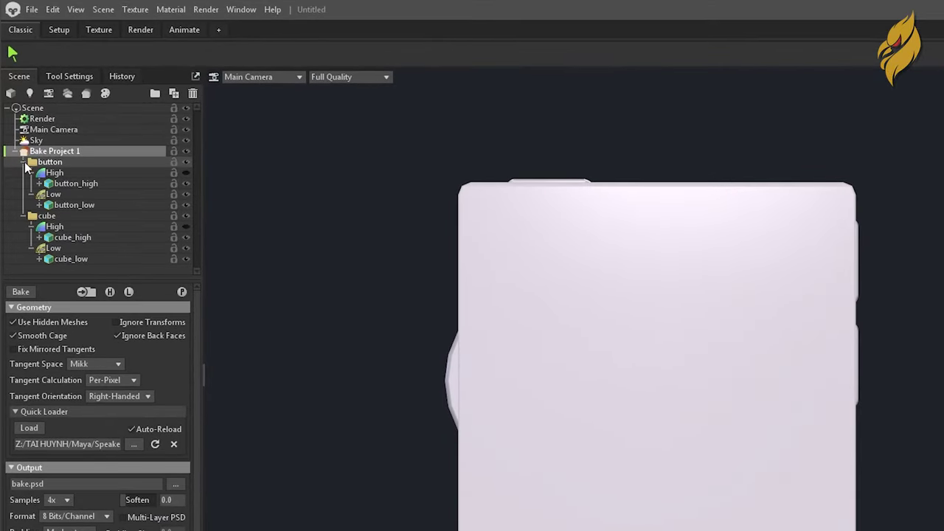
pyautogui.click(70, 260)
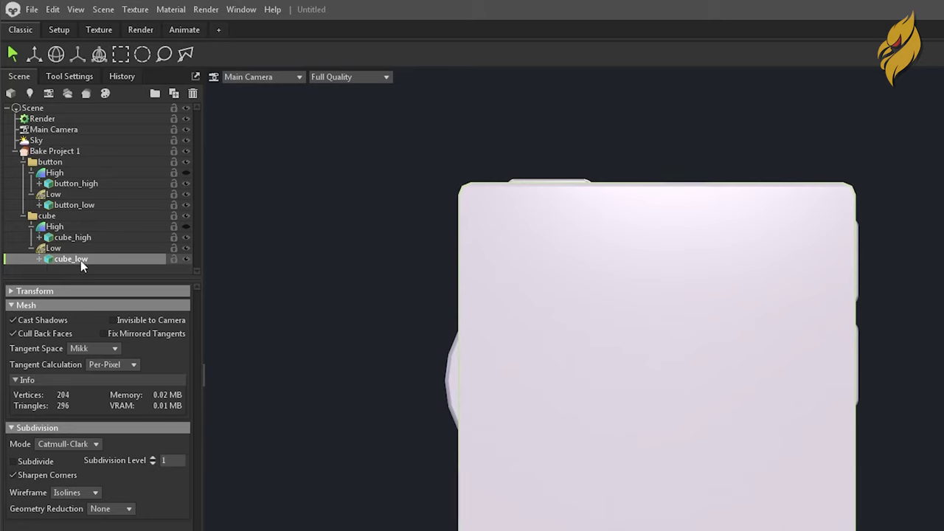
pyautogui.click(84, 237)
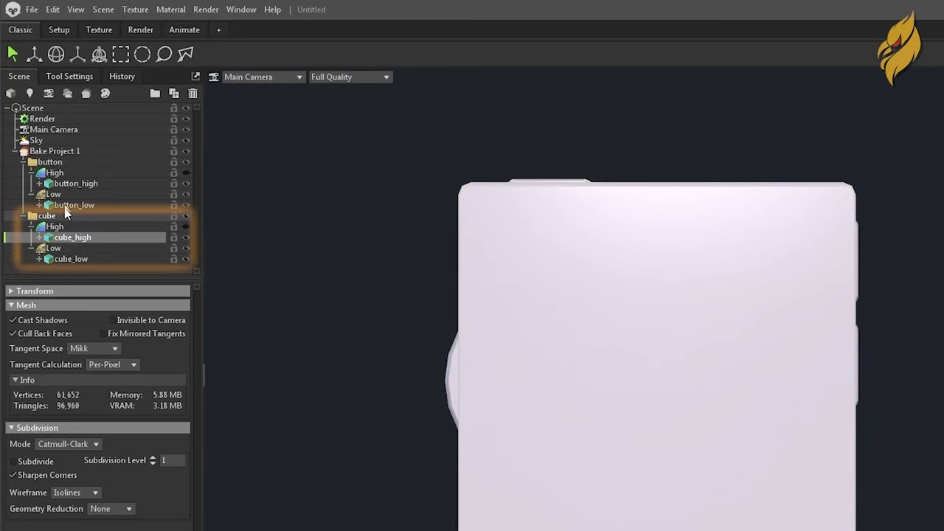
pyautogui.click(74, 205)
pyautogui.click(76, 183)
pyautogui.click(55, 151)
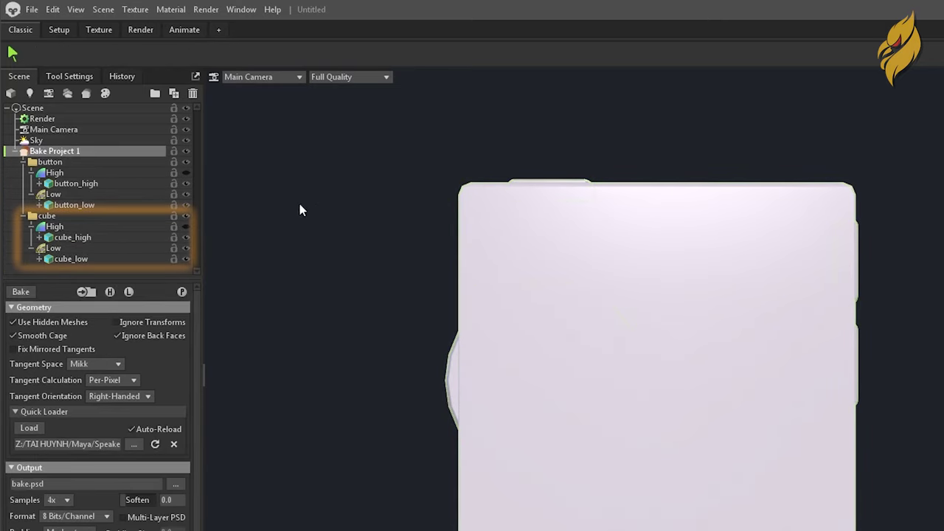
pyautogui.scroll(-2, 82, 359)
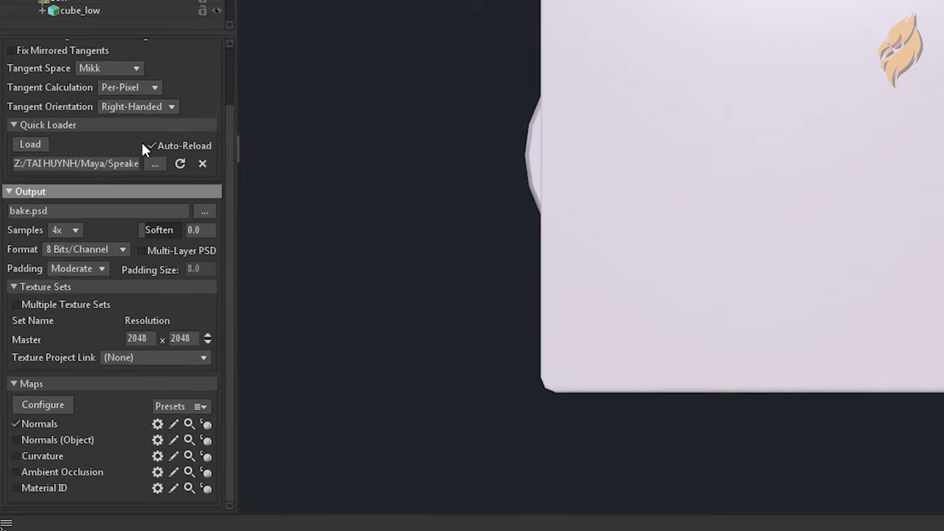
# - Point the bake output to a Targa image named speaker in the Speaker baking folder
pyautogui.click(209, 210)
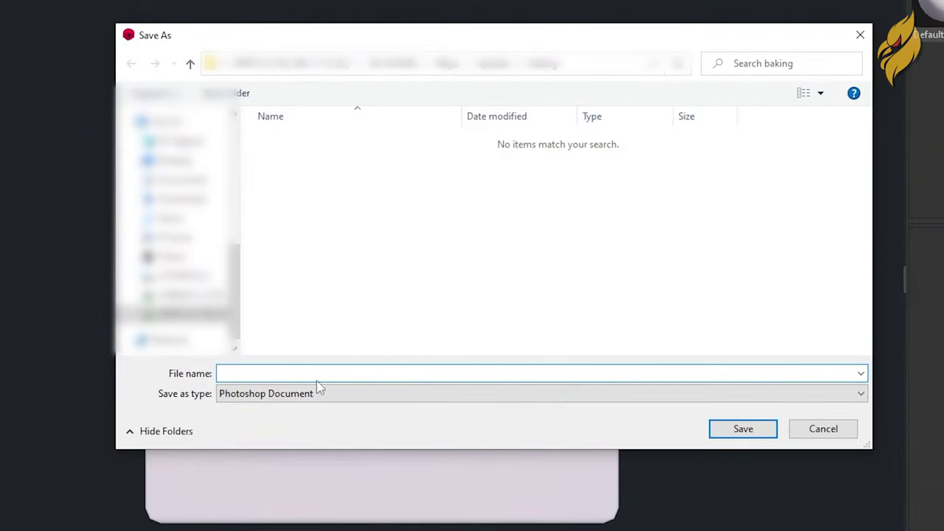
pyautogui.click(323, 398)
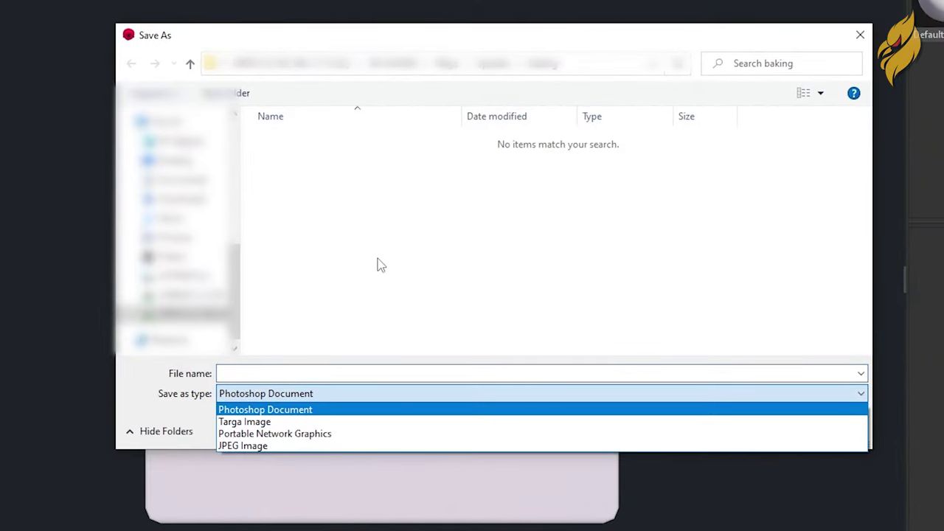
pyautogui.click(277, 423)
pyautogui.click(286, 373)
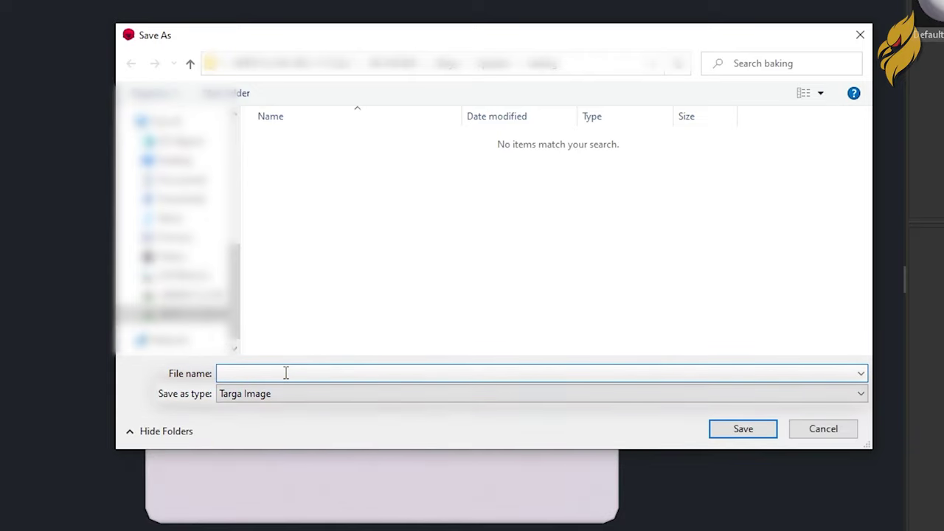
pyautogui.write('speaker')
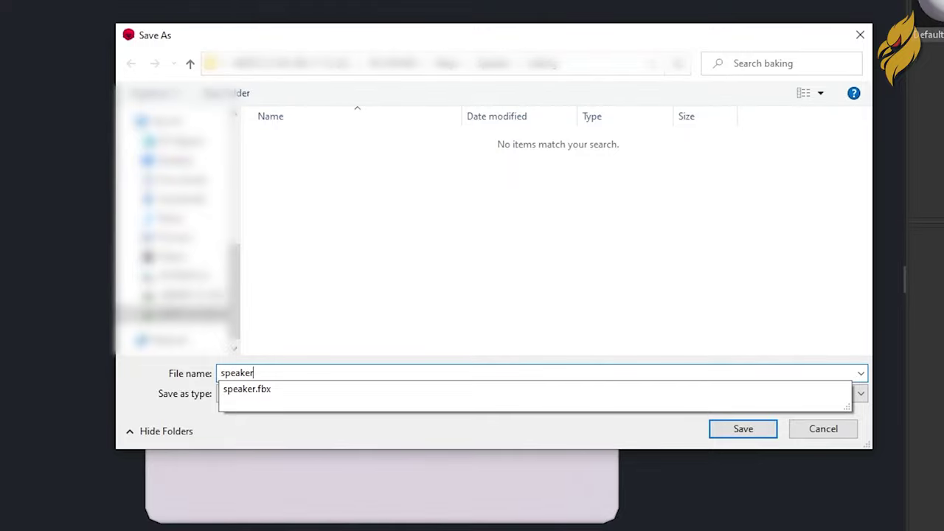
pyautogui.click(646, 345)
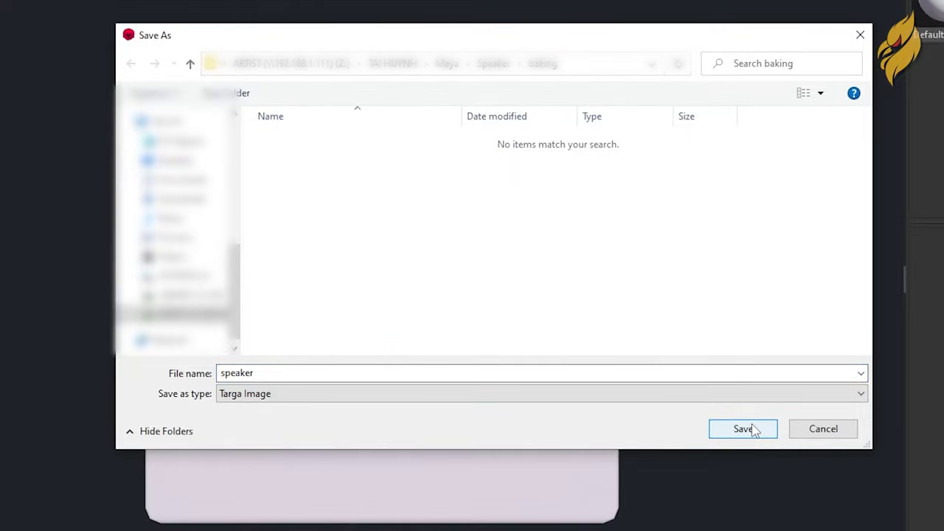
pyautogui.click(751, 429)
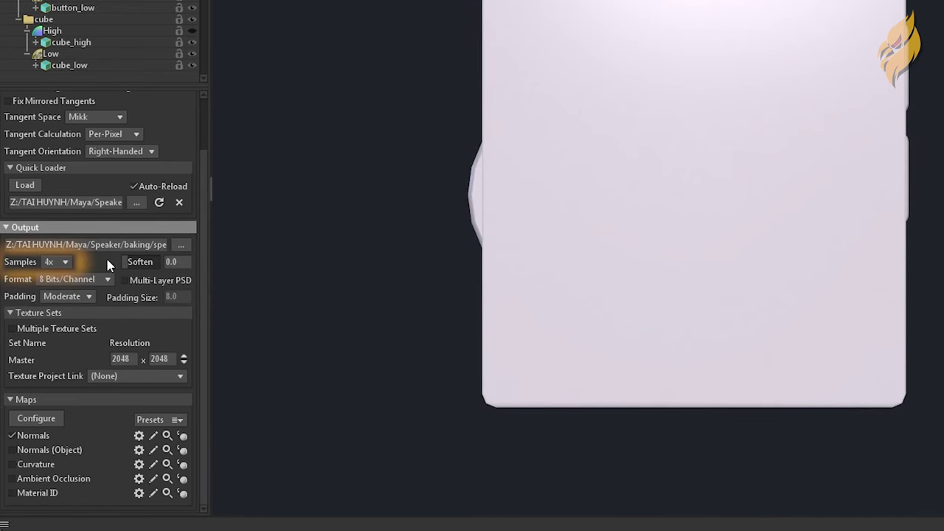
# - Set bake Samples to 16x and Master resolution from 2048 to 4096 x 4096
pyautogui.click(49, 262)
pyautogui.click(60, 302)
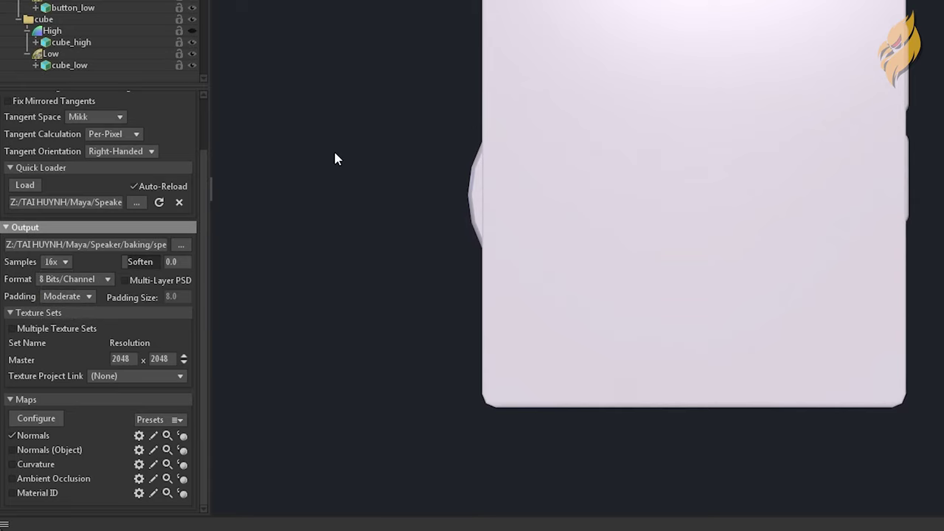
pyautogui.moveTo(333, 149); pyautogui.dragTo(351, 193)
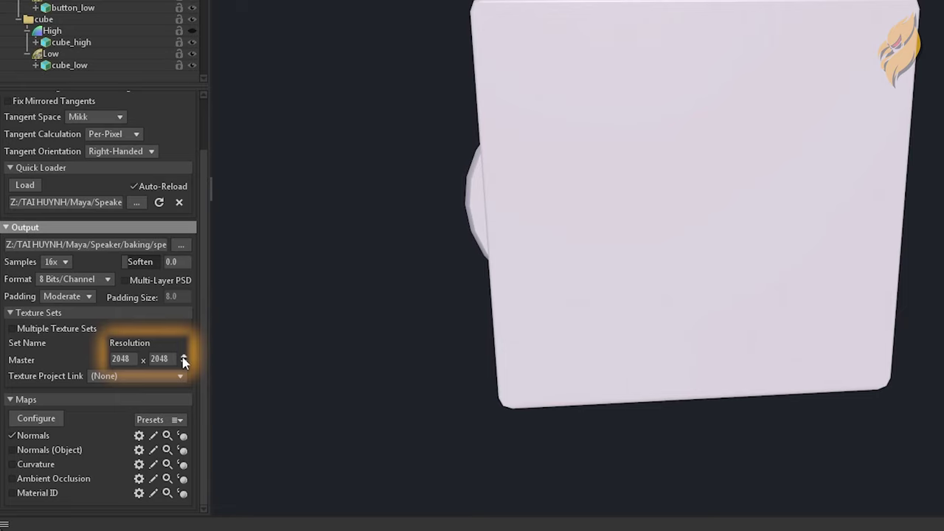
pyautogui.click(183, 356)
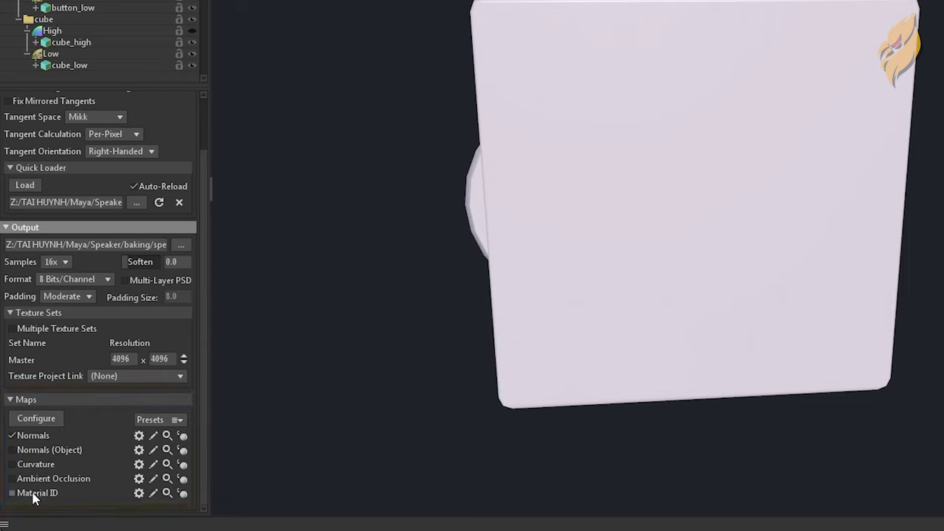
pyautogui.click(32, 419)
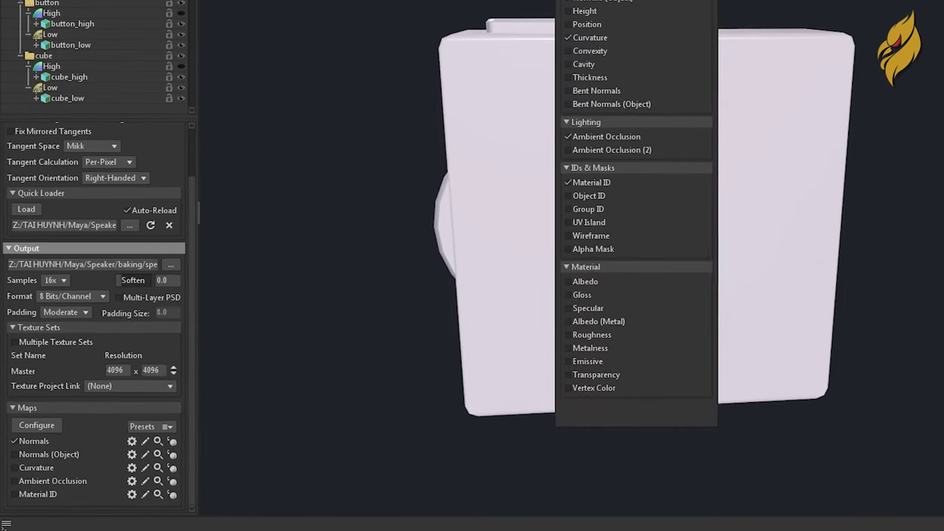
pyautogui.moveTo(663, 33)
pyautogui.mouseDown()
pyautogui.moveTo(325, 31)
pyautogui.moveTo(328, 17)
pyautogui.mouseUp()
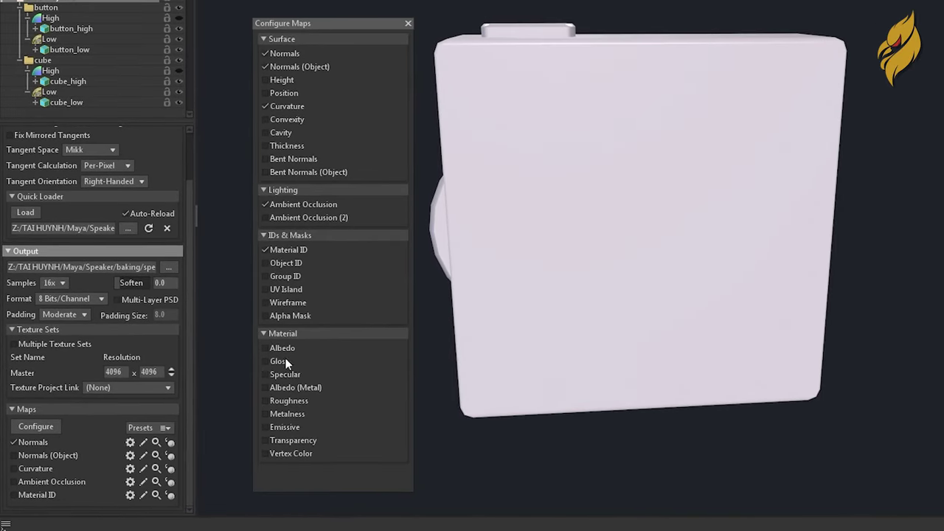
pyautogui.click(290, 145)
pyautogui.click(290, 157)
pyautogui.click(281, 133)
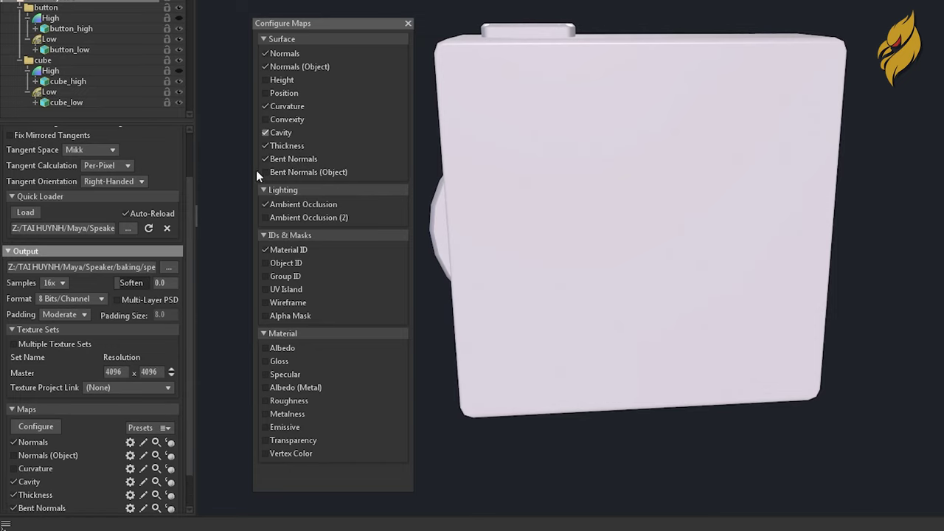
pyautogui.scroll(-1, 102, 431)
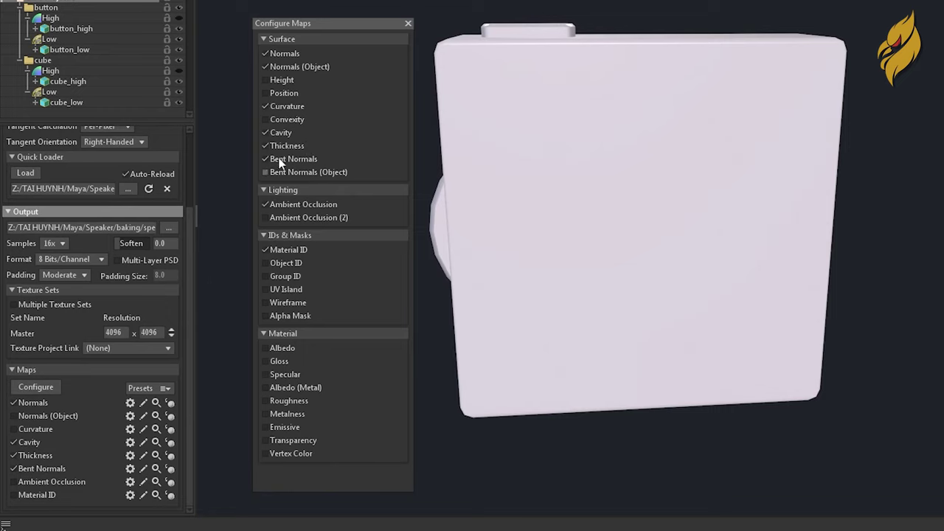
pyautogui.click(270, 132)
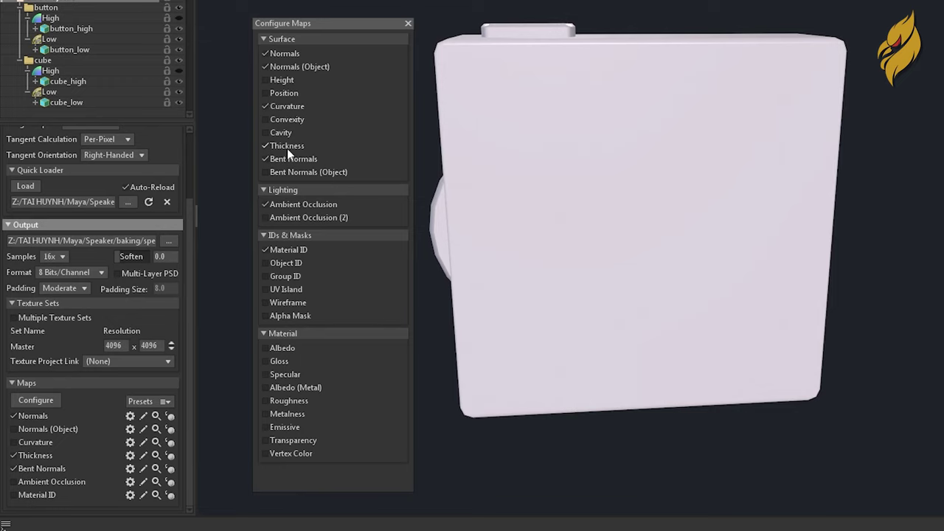
pyautogui.click(286, 146)
pyautogui.click(294, 161)
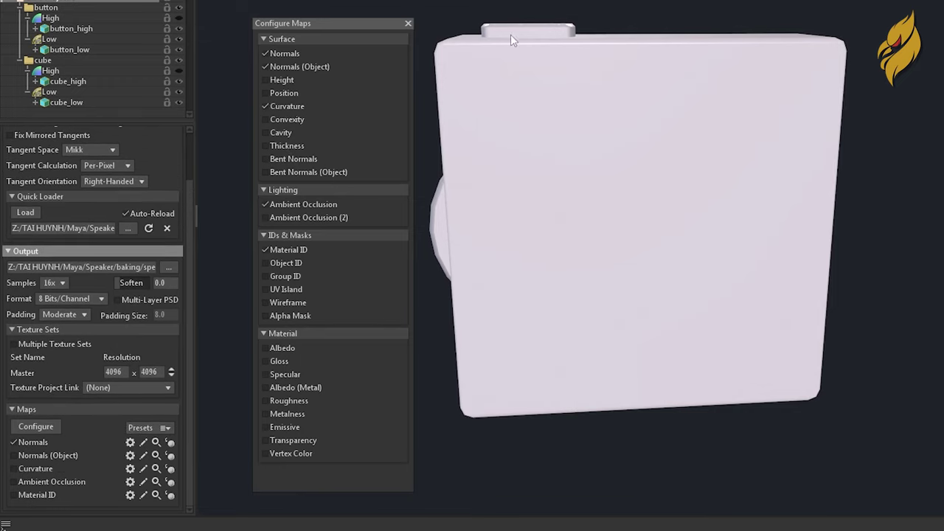
pyautogui.click(406, 24)
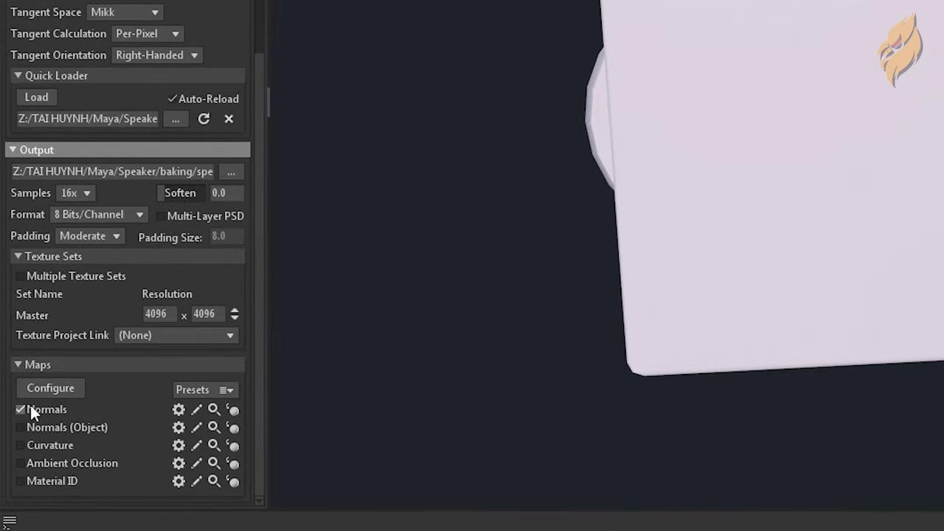
# - Enable the Normals (Object), Curvature and Ambient Occlusion maps alongside Normals
pyautogui.click(64, 429)
pyautogui.click(67, 444)
pyautogui.click(98, 465)
pyautogui.scroll(1, 157, 190)
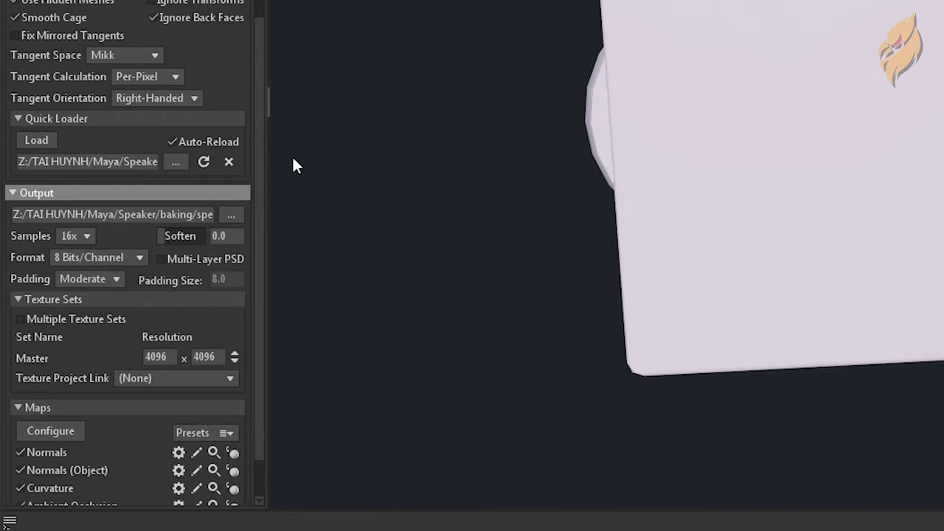
pyautogui.scroll(-1, 105, 356)
pyautogui.scroll(1, 145, 301)
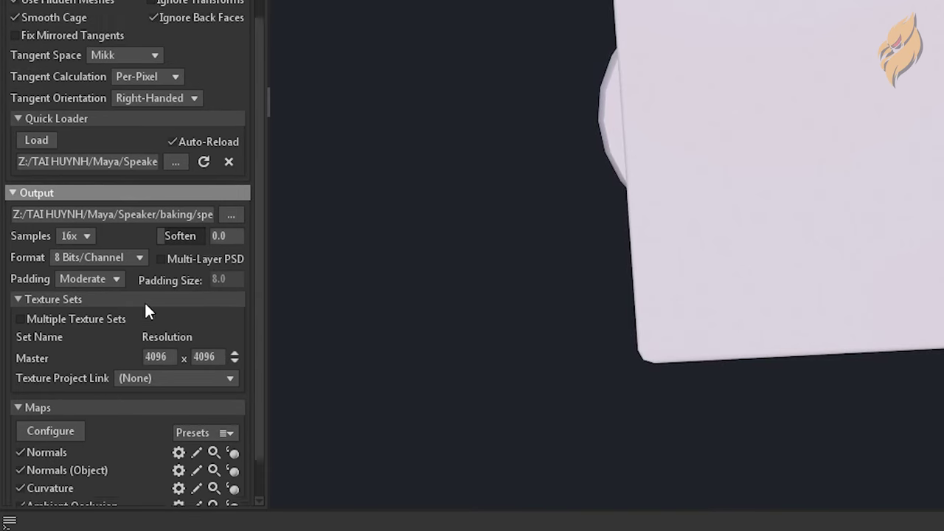
pyautogui.scroll(1, 145, 301)
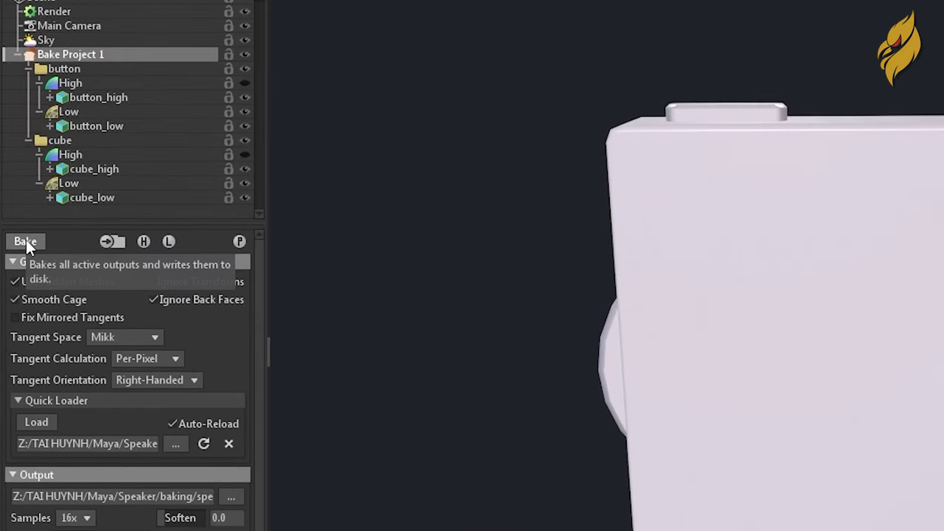
# - Bake all active maps and preview them on the low-poly speaker's grille and power button
pyautogui.click(25, 242)
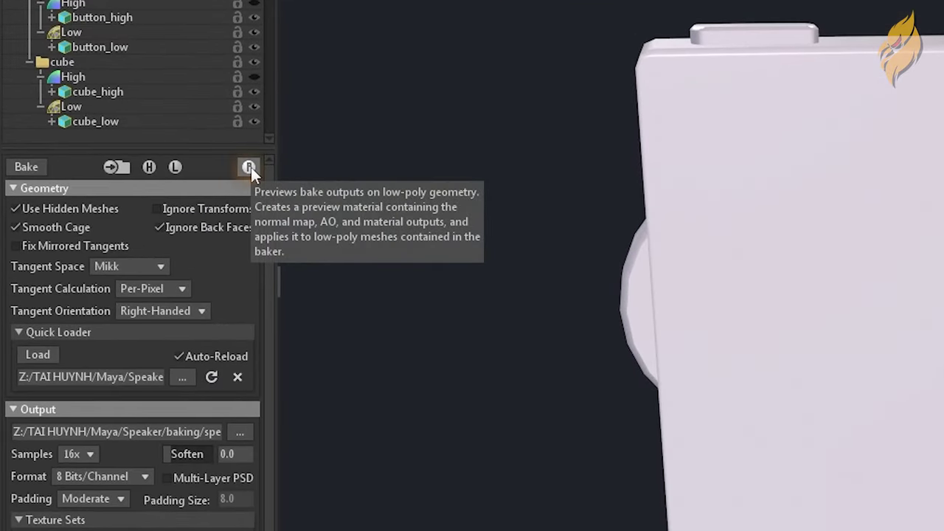
pyautogui.click(251, 166)
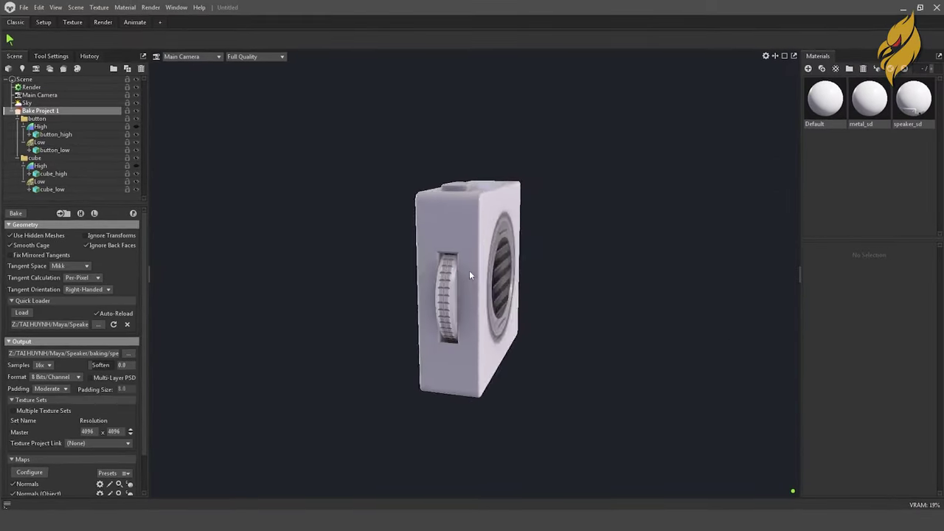
pyautogui.moveTo(469, 275)
pyautogui.mouseDown()
pyautogui.moveTo(391, 277)
pyautogui.moveTo(342, 329)
pyautogui.moveTo(362, 369)
pyautogui.moveTo(231, 290)
pyautogui.moveTo(543, 262)
pyautogui.moveTo(360, 277)
pyautogui.moveTo(446, 275)
pyautogui.moveTo(474, 227)
pyautogui.mouseUp()
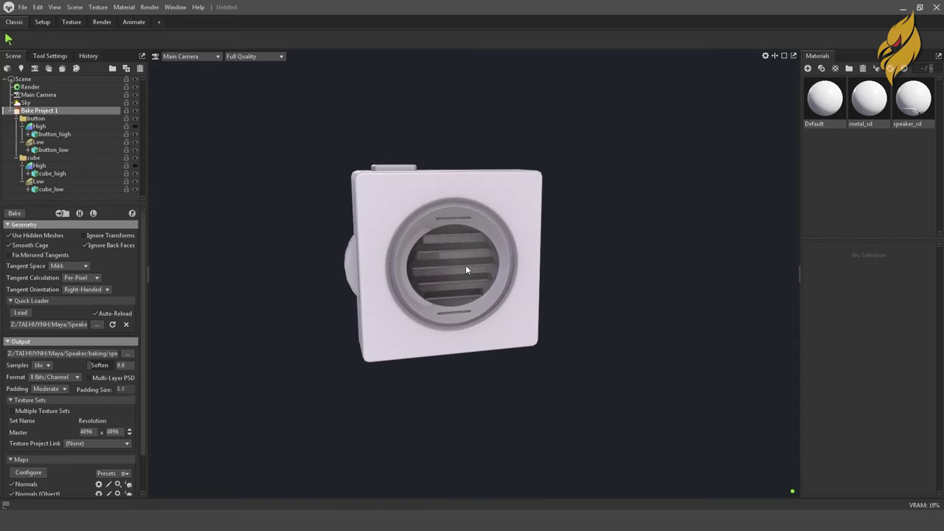
pyautogui.moveTo(466, 268)
pyautogui.mouseDown()
pyautogui.moveTo(470, 284)
pyautogui.moveTo(482, 263)
pyautogui.moveTo(458, 285)
pyautogui.moveTo(533, 303)
pyautogui.mouseUp()
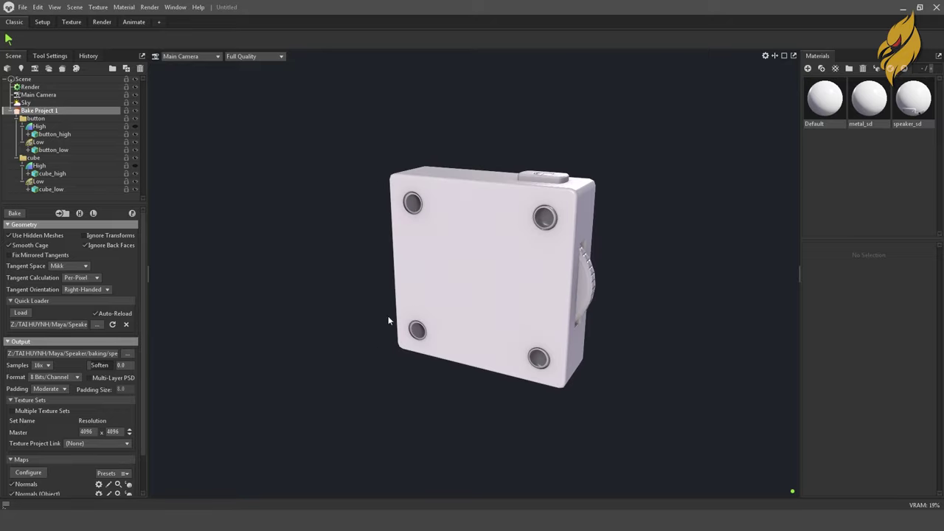
pyautogui.moveTo(506, 301)
pyautogui.mouseDown()
pyautogui.moveTo(369, 285)
pyautogui.moveTo(423, 229)
pyautogui.mouseUp()
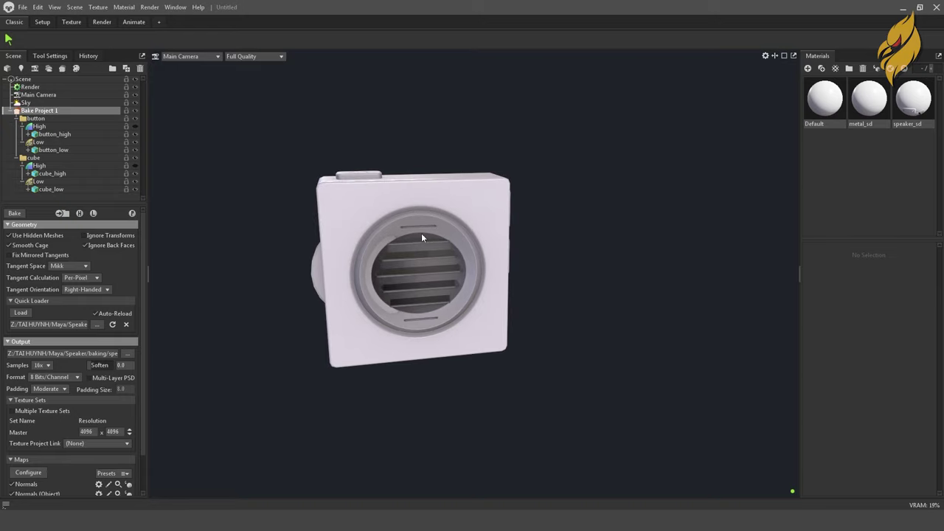
pyautogui.moveTo(422, 298)
pyautogui.mouseDown()
pyautogui.moveTo(475, 284)
pyautogui.moveTo(499, 234)
pyautogui.mouseUp()
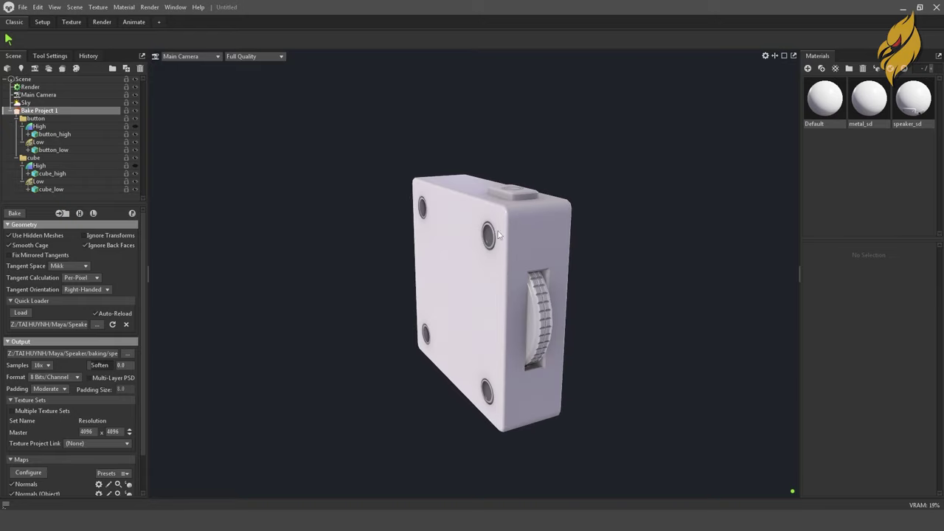
pyautogui.moveTo(448, 357); pyautogui.dragTo(266, 292)
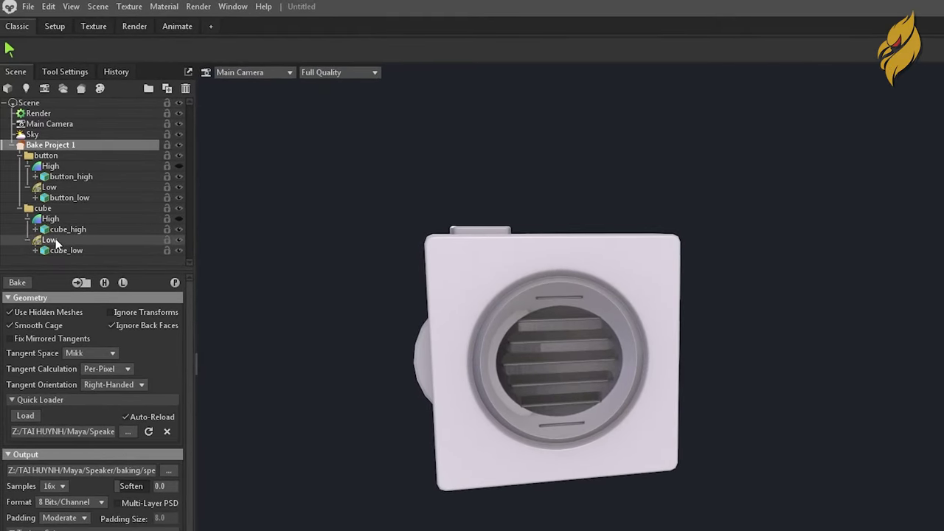
pyautogui.click(51, 241)
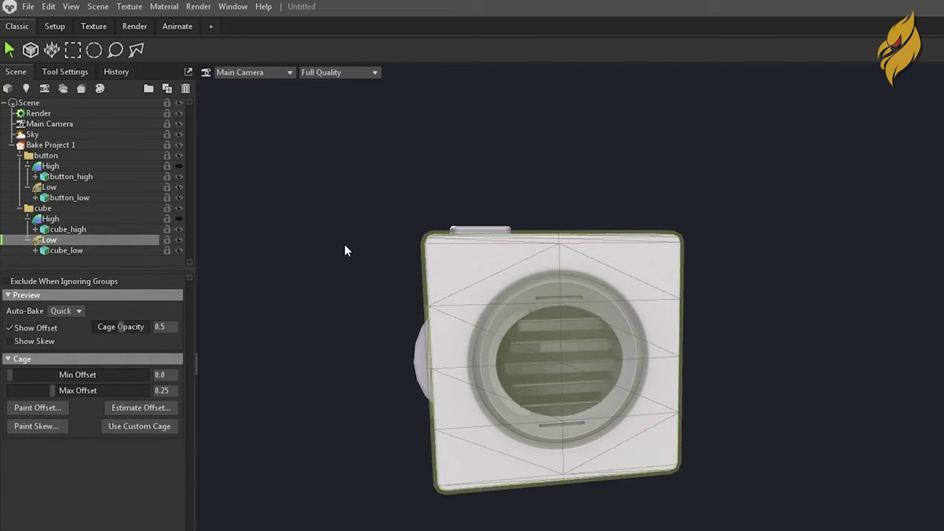
pyautogui.scroll(2, 396, 256)
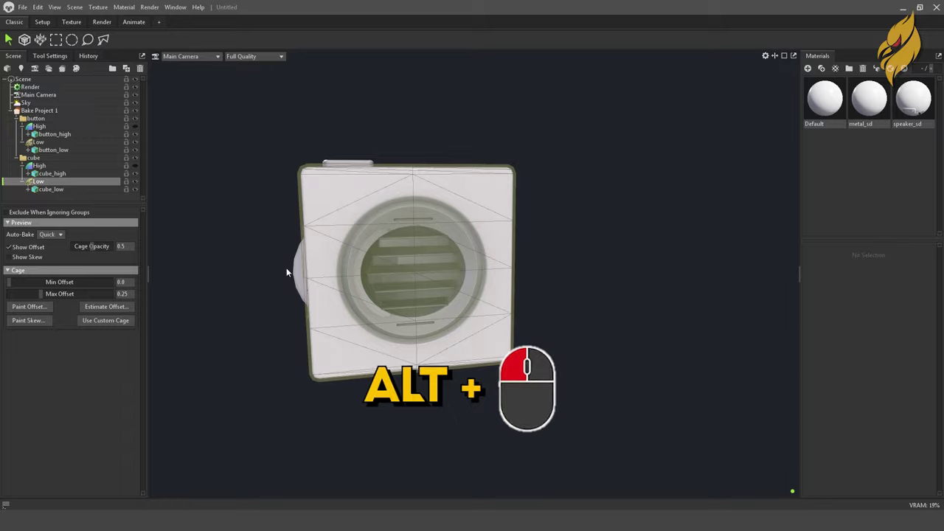
pyautogui.moveTo(274, 231)
pyautogui.keyDown('alt'); pyautogui.mouseDown()
pyautogui.moveTo(586, 286)
pyautogui.moveTo(337, 280)
pyautogui.moveTo(646, 278)
pyautogui.moveTo(578, 284)
pyautogui.mouseUp(); pyautogui.keyUp('alt')
pyautogui.moveTo(578, 285)
pyautogui.keyDown('alt'); pyautogui.mouseDown(button='right')
pyautogui.moveTo(537, 258)
pyautogui.moveTo(533, 286)
pyautogui.mouseUp(button='right'); pyautogui.keyUp('alt')
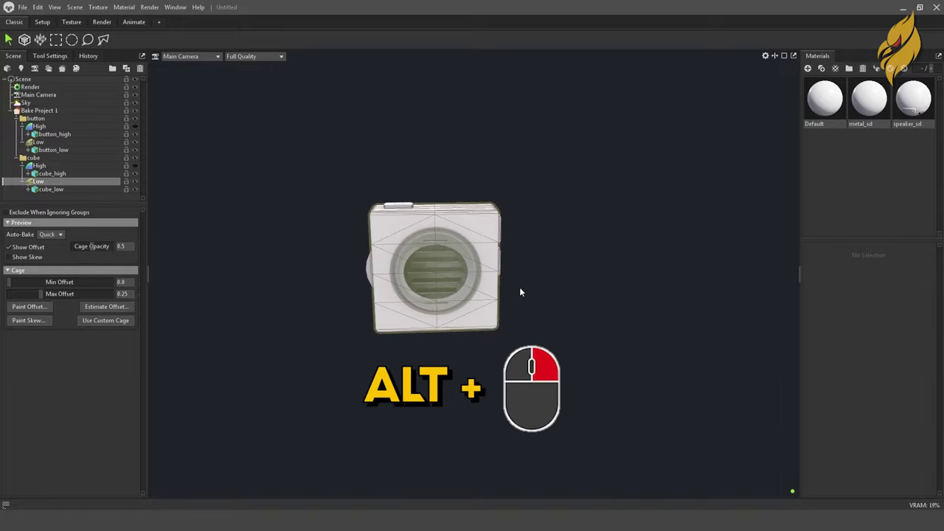
pyautogui.moveTo(470, 267)
pyautogui.keyDown('alt'); pyautogui.mouseDown(button='right')
pyautogui.moveTo(398, 263)
pyautogui.moveTo(380, 236)
pyautogui.moveTo(438, 325)
pyautogui.moveTo(399, 257)
pyautogui.mouseUp(button='right'); pyautogui.keyUp('alt')
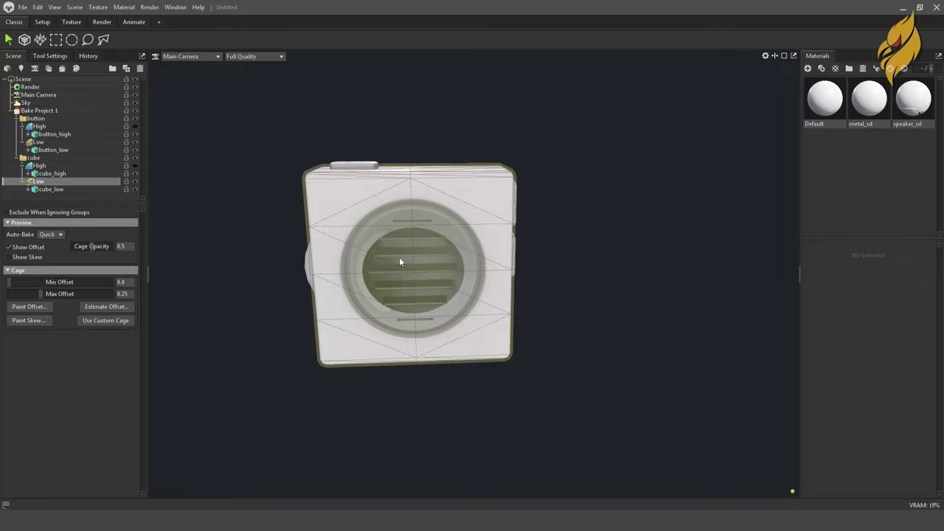
pyautogui.moveTo(398, 257)
pyautogui.keyDown('alt'); pyautogui.mouseDown(button='middle')
pyautogui.moveTo(440, 291)
pyautogui.moveTo(369, 224)
pyautogui.moveTo(752, 143)
pyautogui.moveTo(752, 295)
pyautogui.mouseUp(button='middle'); pyautogui.keyUp('alt')
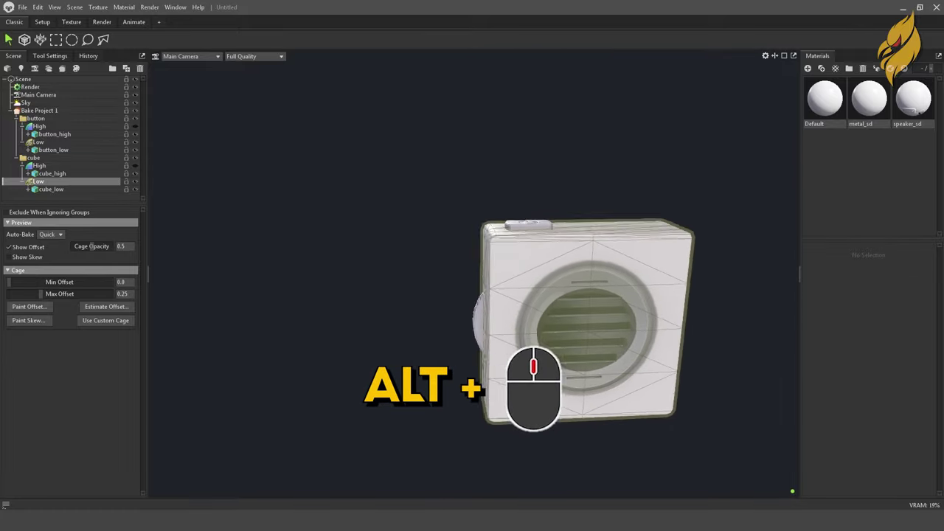
pyautogui.moveTo(600, 335)
pyautogui.keyDown('alt'); pyautogui.mouseDown(button='middle')
pyautogui.moveTo(277, 203)
pyautogui.moveTo(625, 288)
pyautogui.moveTo(298, 225)
pyautogui.moveTo(548, 242)
pyautogui.moveTo(420, 235)
pyautogui.mouseUp(button='middle'); pyautogui.keyUp('alt')
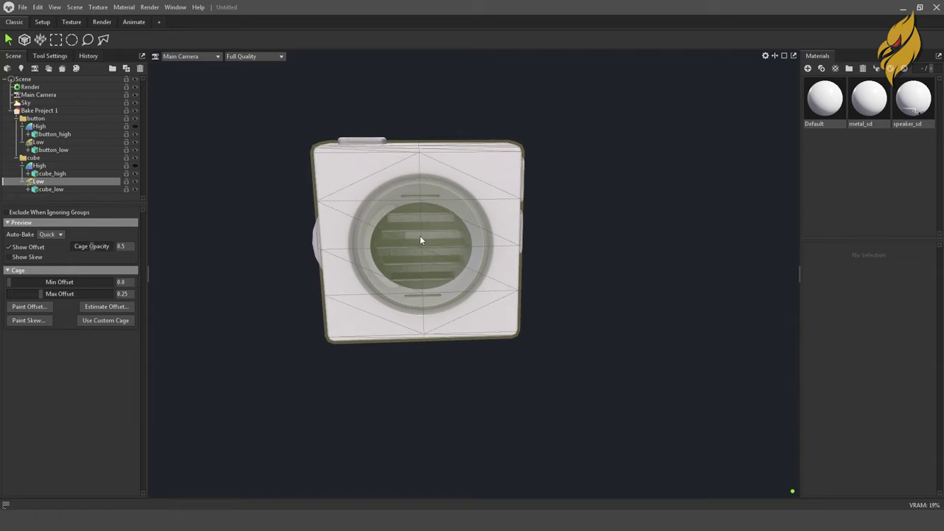
pyautogui.keyDown('alt'); pyautogui.moveTo(420, 235); pyautogui.dragTo(439, 214, button='right'); pyautogui.keyUp('alt')
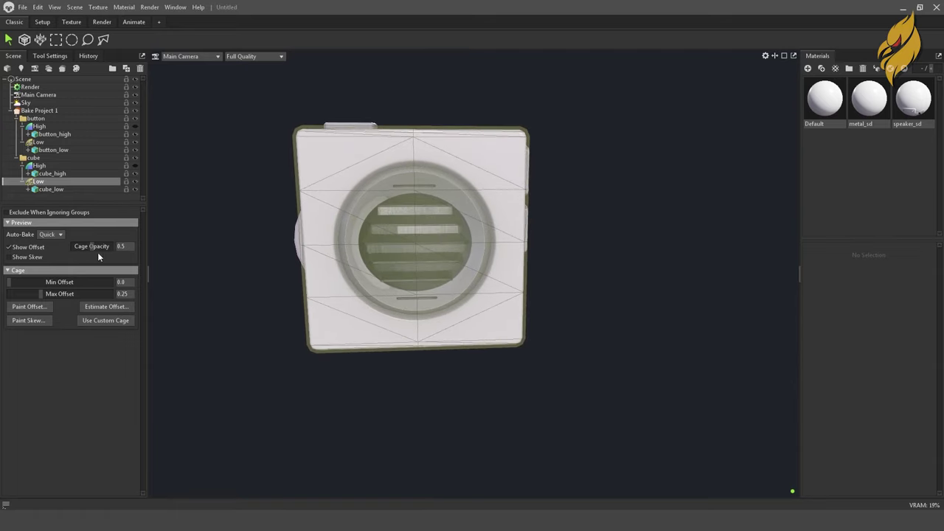
pyautogui.click(9, 246)
pyautogui.click(657, 230)
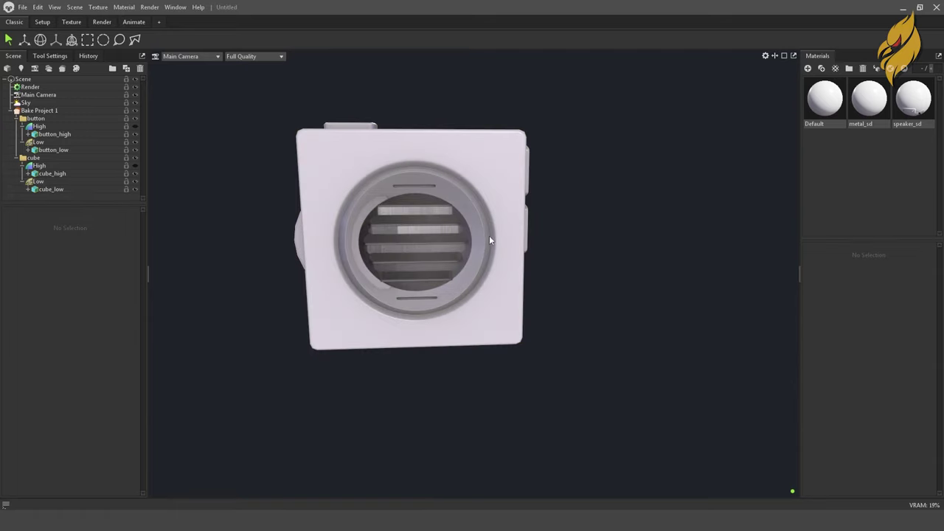
# - Rotate the lighting, select the cube's Low mesh and turn on Show Offset for its 0.0–0.25 cage
pyautogui.moveTo(489, 235)
pyautogui.keyDown('shift'); pyautogui.mouseDown(button='right')
pyautogui.moveTo(322, 229)
pyautogui.moveTo(613, 224)
pyautogui.moveTo(455, 234)
pyautogui.moveTo(493, 238)
pyautogui.mouseUp(button='right'); pyautogui.keyUp('shift')
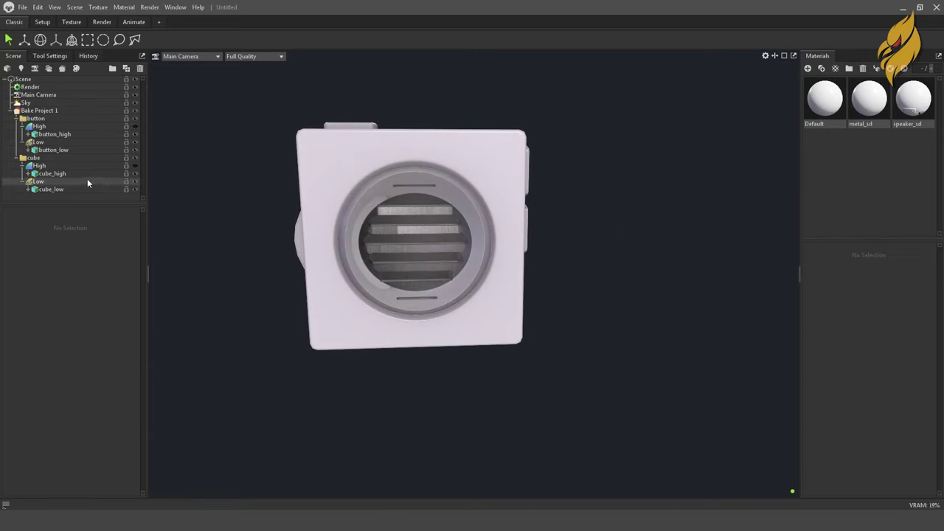
pyautogui.click(57, 183)
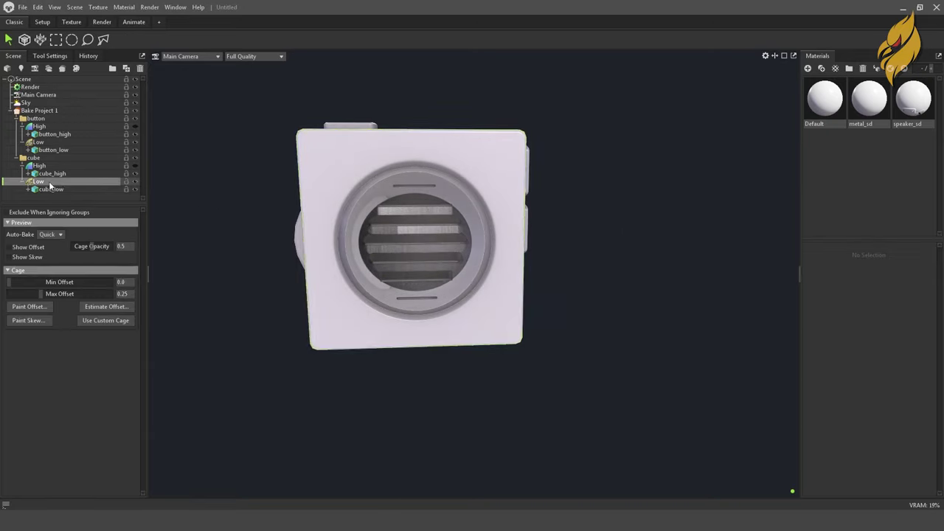
pyautogui.click(29, 248)
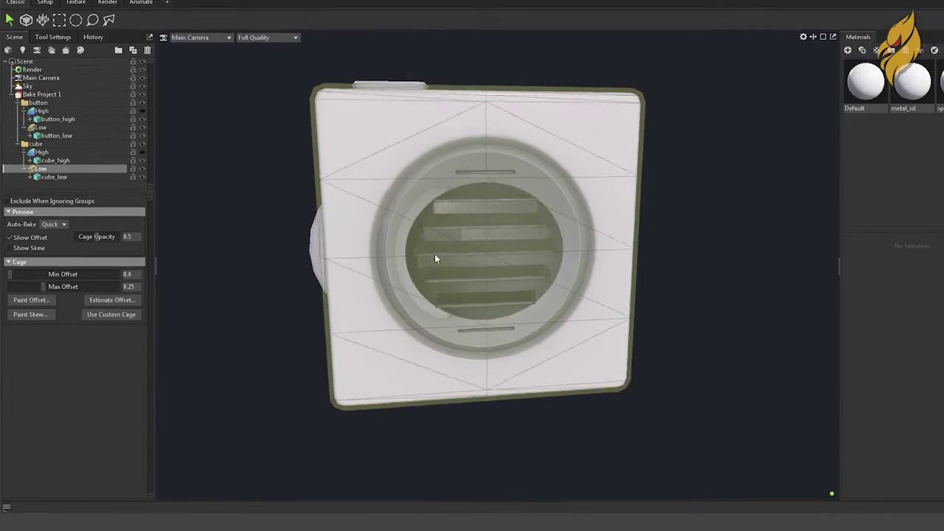
pyautogui.moveTo(435, 255)
pyautogui.mouseDown()
pyautogui.moveTo(462, 280)
pyautogui.moveTo(441, 261)
pyautogui.mouseUp()
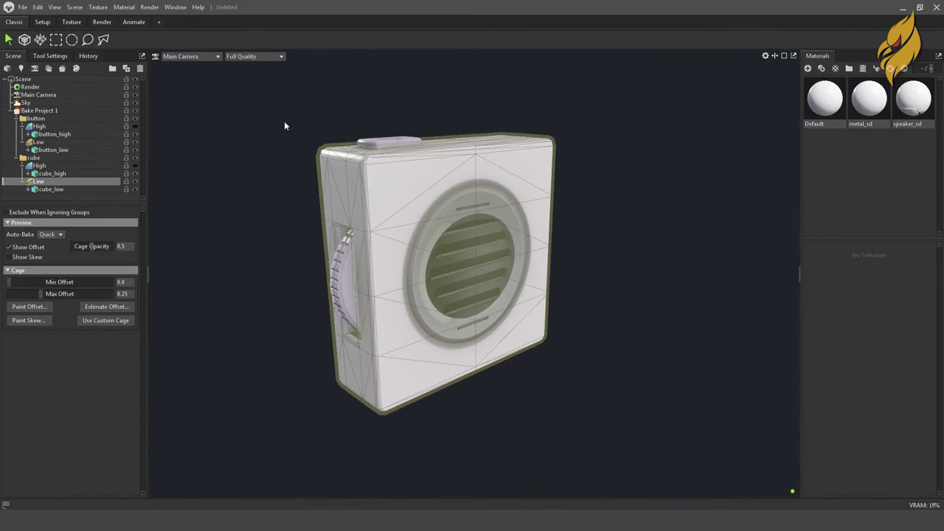
pyautogui.scroll(-3, 489, 219)
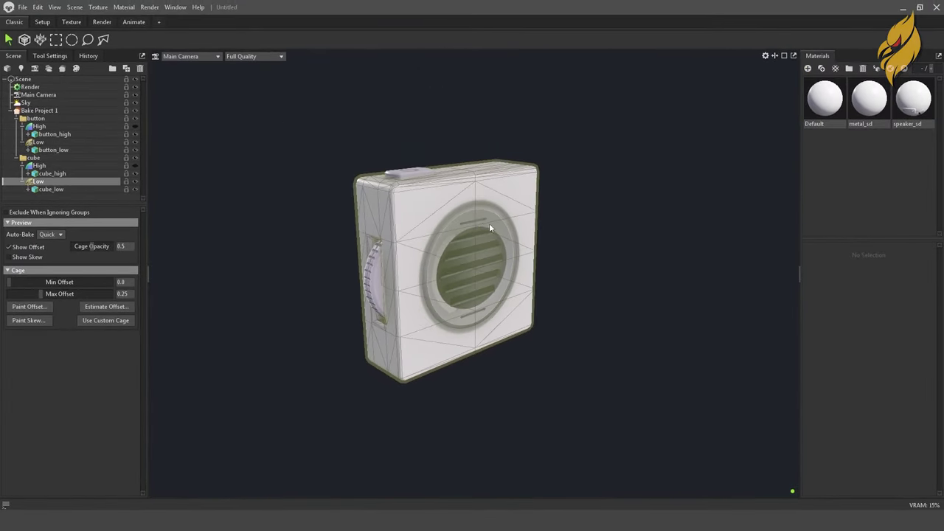
pyautogui.scroll(2, 554, 259)
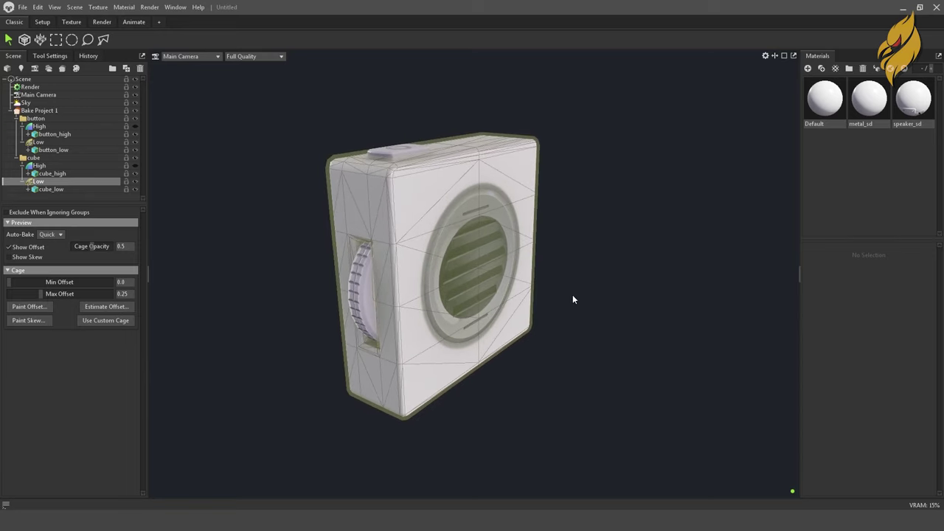
pyautogui.moveTo(573, 297)
pyautogui.mouseDown()
pyautogui.moveTo(516, 295)
pyautogui.moveTo(490, 241)
pyautogui.mouseUp()
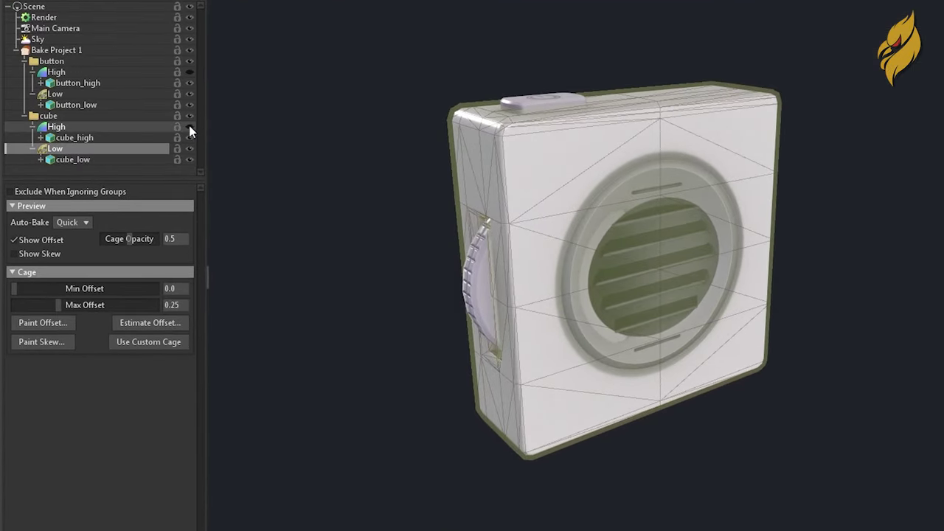
# - Reveal the cube's high-poly mesh and inspect the speaker from several sides
pyautogui.click(188, 128)
pyautogui.moveTo(441, 152); pyautogui.dragTo(440, 189)
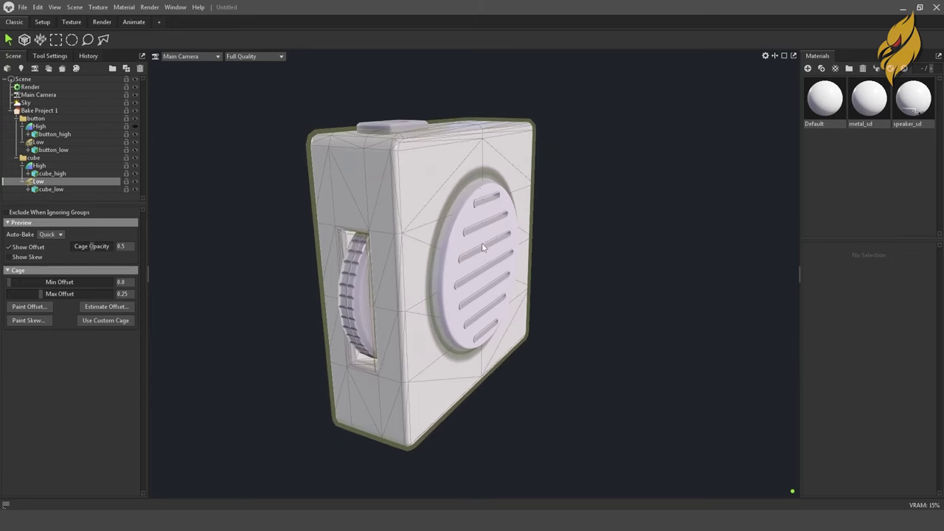
pyautogui.moveTo(478, 269)
pyautogui.mouseDown()
pyautogui.moveTo(516, 245)
pyautogui.moveTo(490, 224)
pyautogui.mouseUp()
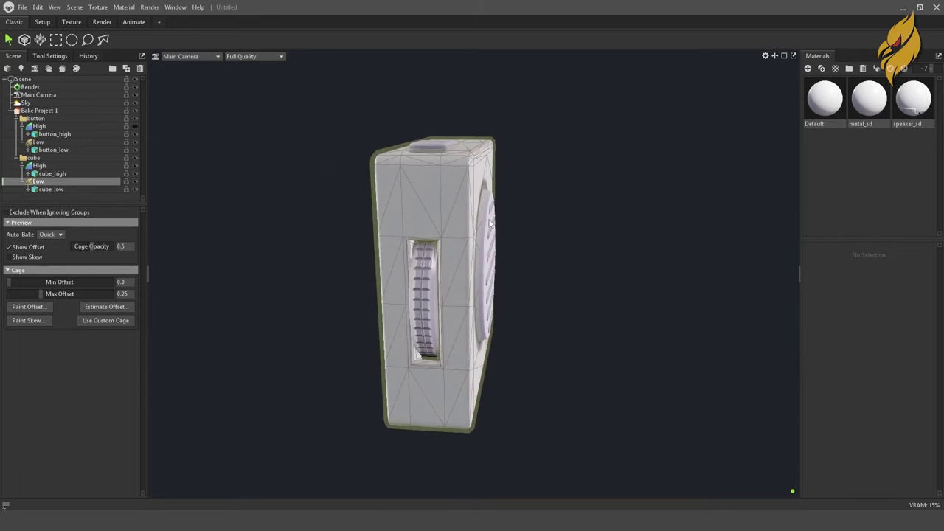
pyautogui.moveTo(431, 226)
pyautogui.mouseDown()
pyautogui.moveTo(405, 219)
pyautogui.moveTo(488, 210)
pyautogui.mouseUp()
pyautogui.moveTo(514, 293)
pyautogui.mouseDown()
pyautogui.moveTo(504, 244)
pyautogui.moveTo(546, 255)
pyautogui.mouseUp()
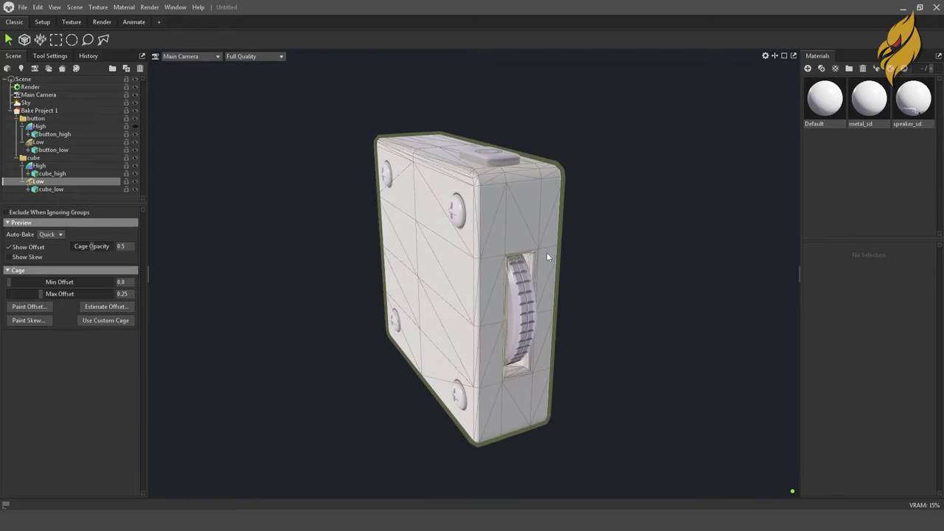
pyautogui.moveTo(450, 234)
pyautogui.mouseDown()
pyautogui.moveTo(400, 228)
pyautogui.moveTo(429, 248)
pyautogui.mouseUp()
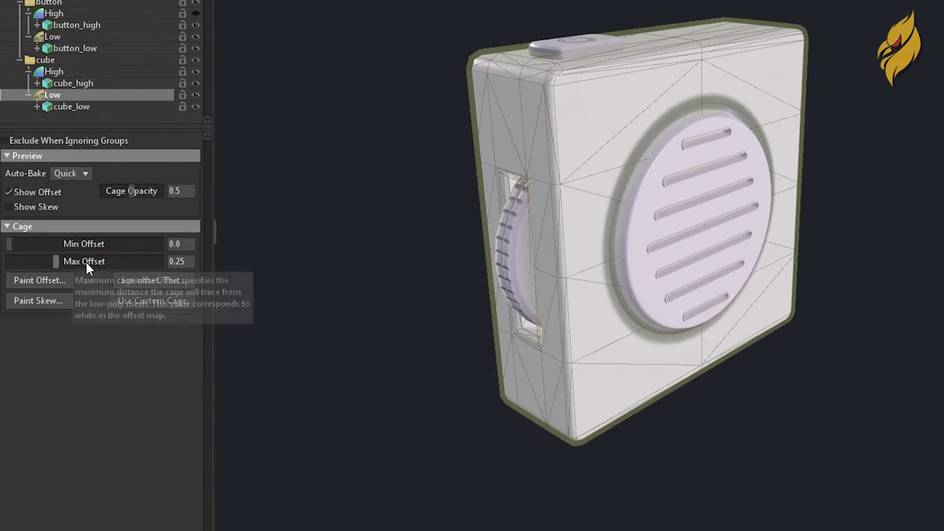
# - Raise the cube cage's Max Offset to 0.715, then hide the high mesh and show Bake Project 1
pyautogui.moveTo(56, 261); pyautogui.dragTo(65, 261)
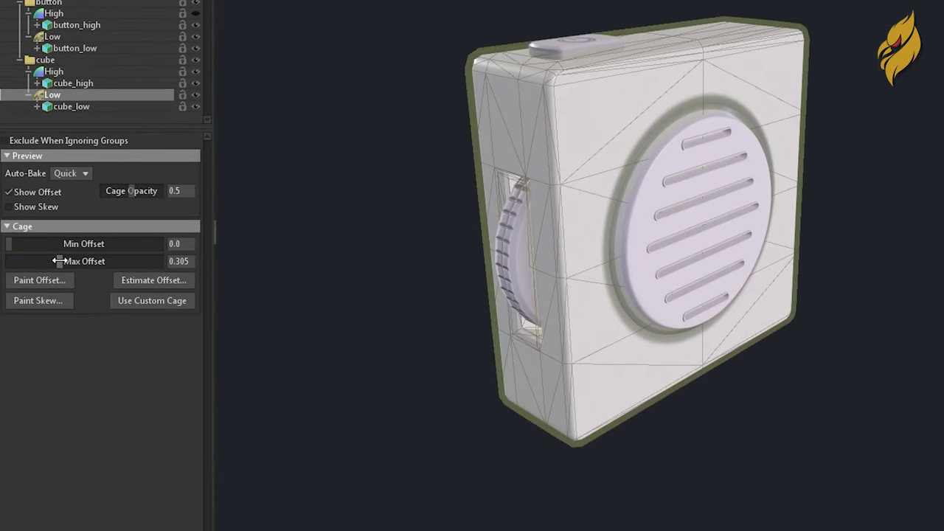
pyautogui.moveTo(443, 182); pyautogui.dragTo(507, 179)
pyautogui.moveTo(68, 261); pyautogui.dragTo(86, 257)
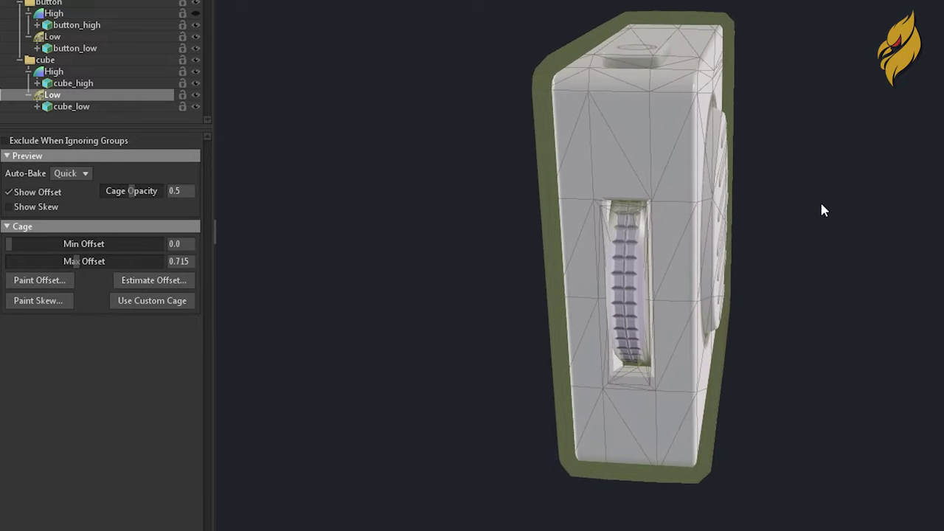
pyautogui.moveTo(820, 200)
pyautogui.mouseDown()
pyautogui.moveTo(759, 216)
pyautogui.moveTo(681, 191)
pyautogui.moveTo(695, 196)
pyautogui.mouseUp()
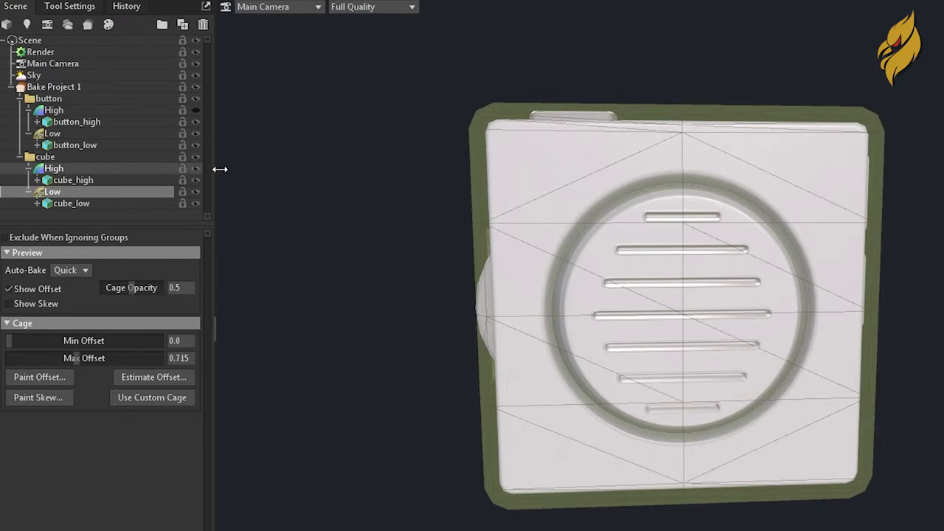
pyautogui.click(196, 168)
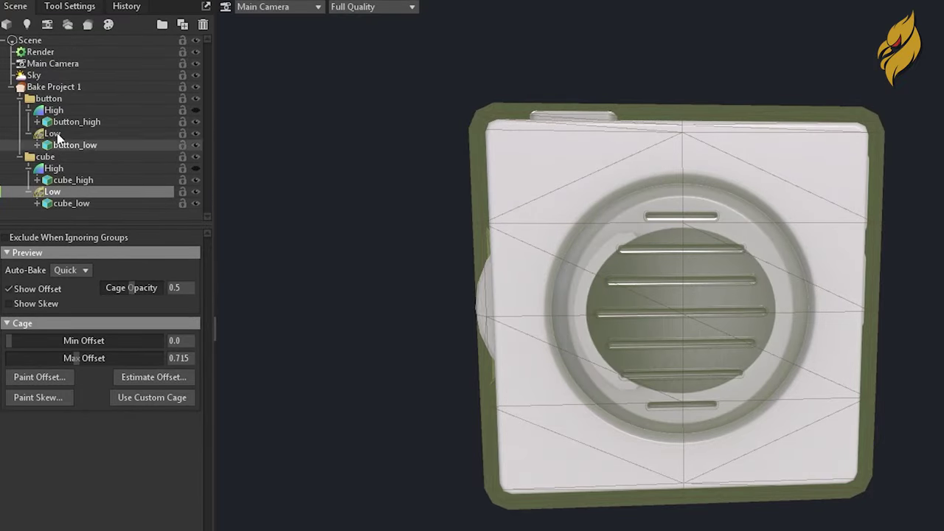
pyautogui.click(71, 92)
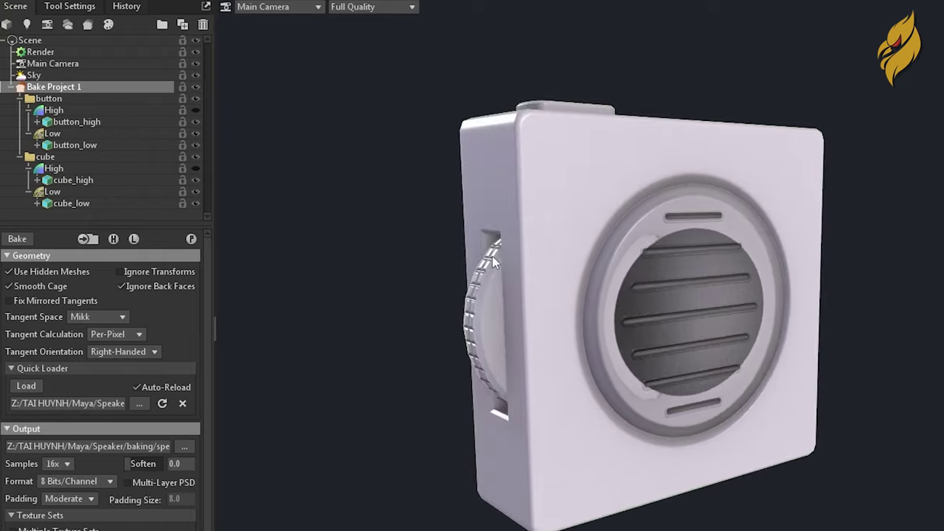
# - Bake the speaker maps, then deselect the cube's low mesh to hide its cage
pyautogui.click(17, 240)
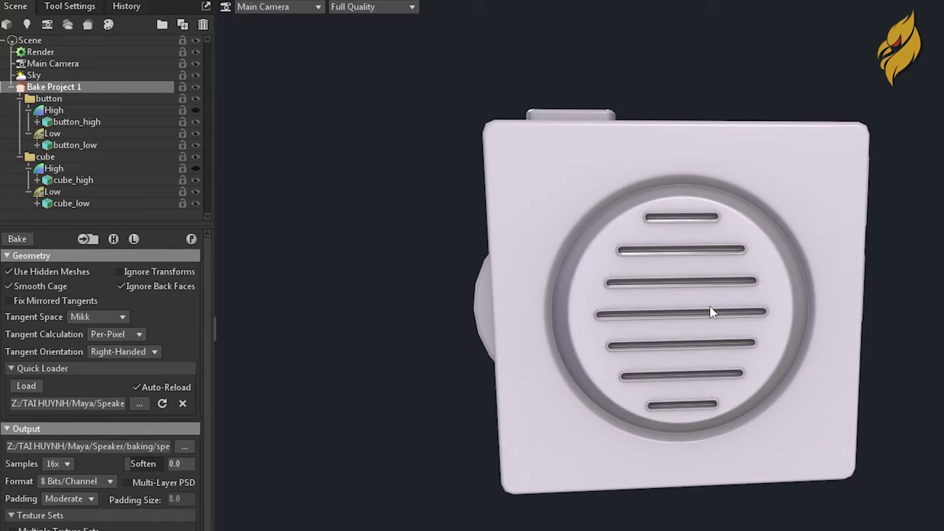
pyautogui.click(51, 191)
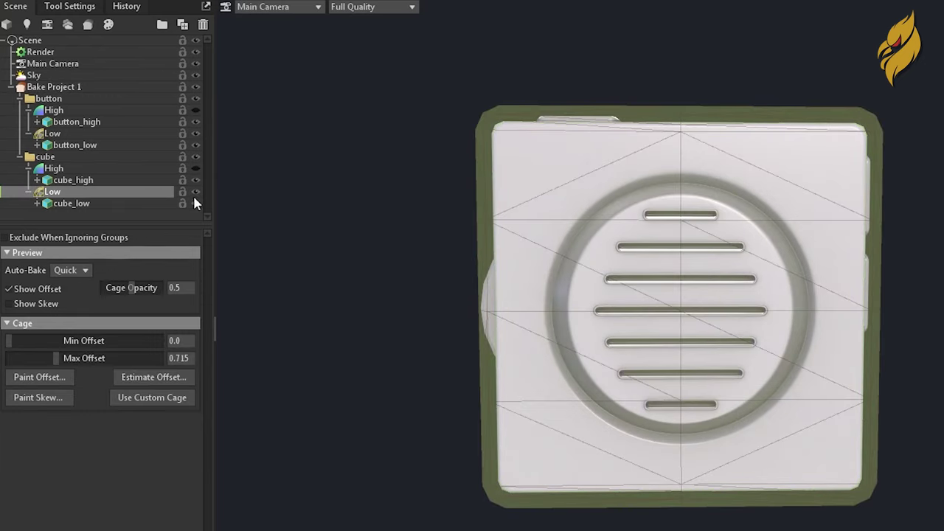
pyautogui.click(296, 195)
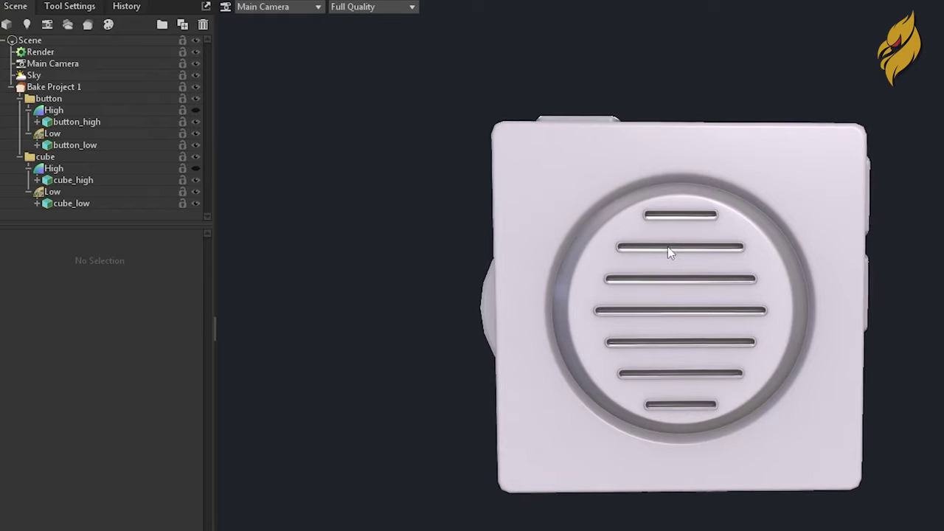
# - Inspect the baked back-panel screws, toggling the cube's high-poly mesh to compare
pyautogui.moveTo(668, 248); pyautogui.dragTo(696, 213)
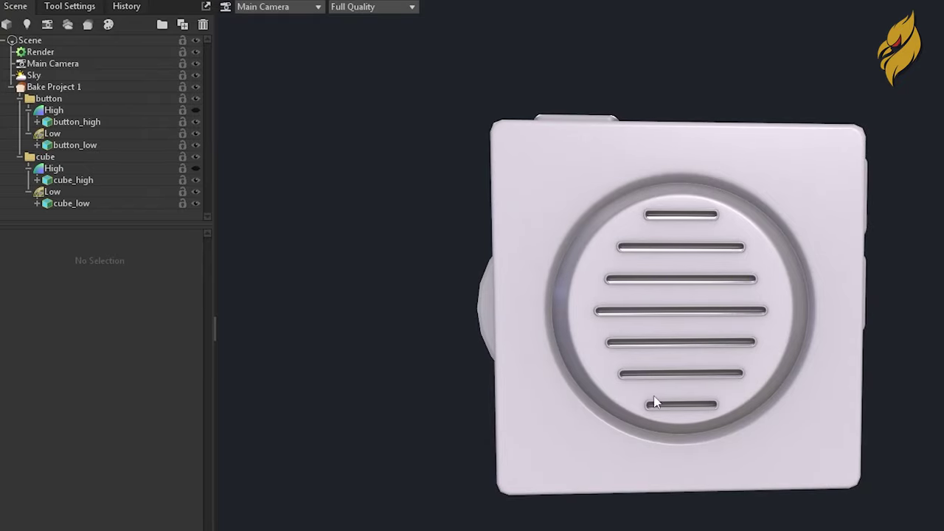
pyautogui.moveTo(512, 332)
pyautogui.mouseDown()
pyautogui.moveTo(691, 316)
pyautogui.moveTo(806, 322)
pyautogui.mouseUp()
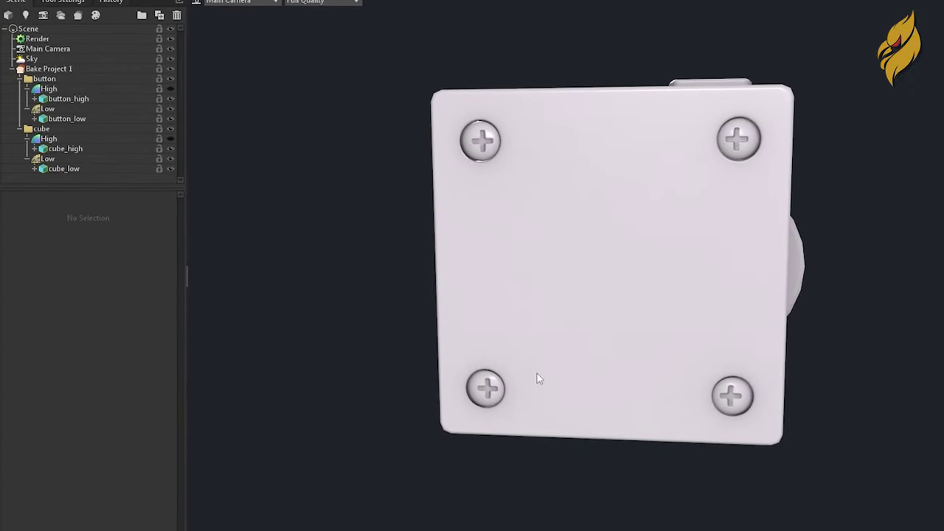
pyautogui.moveTo(536, 376)
pyautogui.mouseDown()
pyautogui.moveTo(569, 320)
pyautogui.moveTo(518, 344)
pyautogui.moveTo(485, 204)
pyautogui.moveTo(509, 207)
pyautogui.mouseUp()
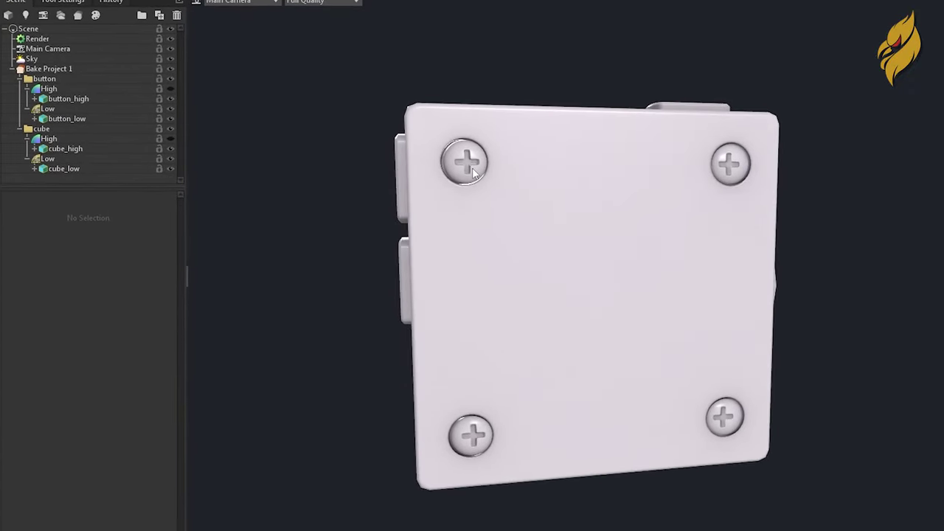
pyautogui.moveTo(576, 199); pyautogui.dragTo(492, 177)
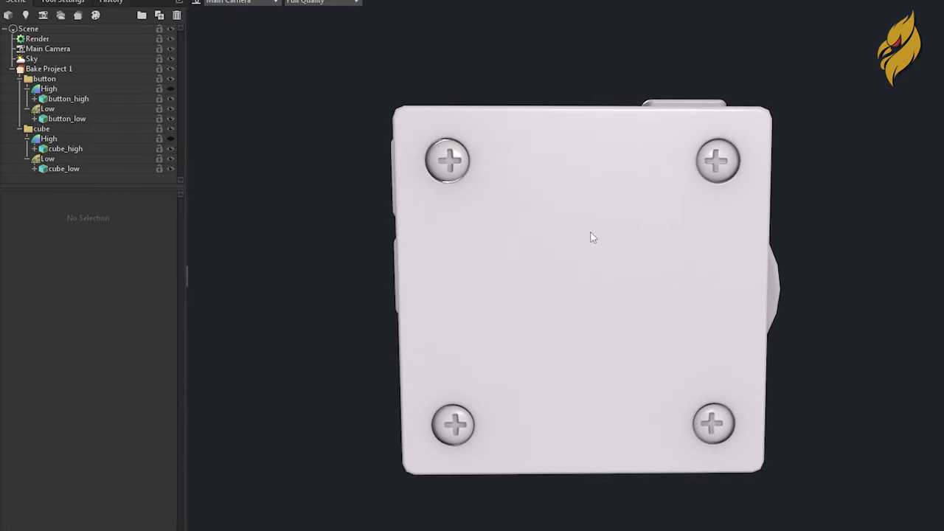
pyautogui.click(170, 140)
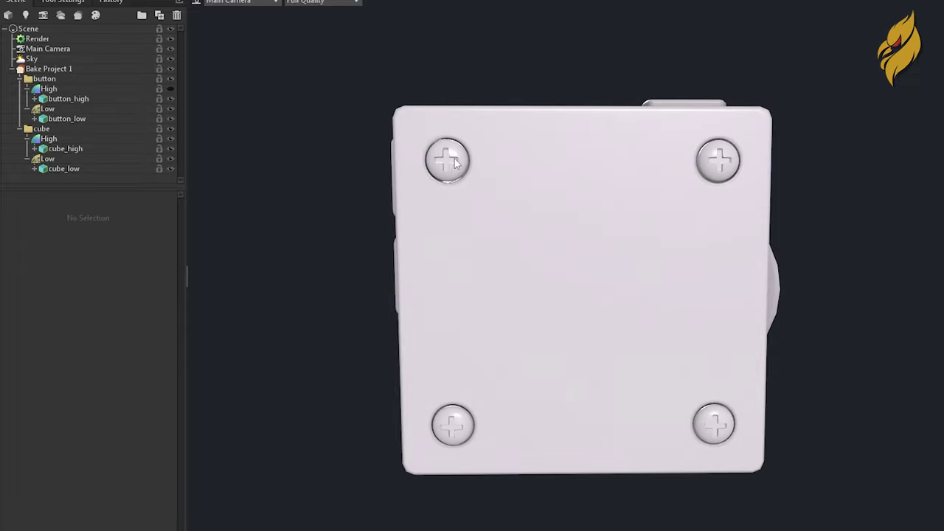
pyautogui.moveTo(454, 158); pyautogui.dragTo(457, 238)
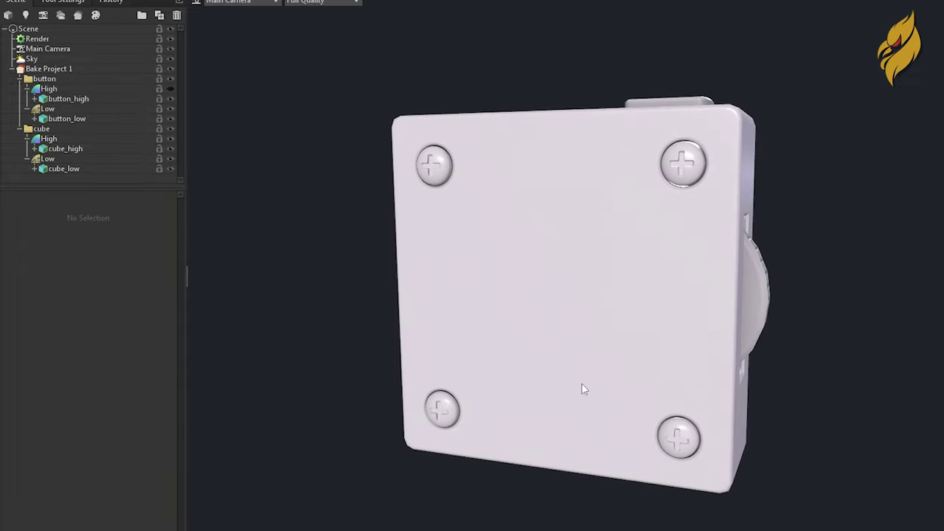
pyautogui.moveTo(583, 349)
pyautogui.mouseDown()
pyautogui.moveTo(476, 356)
pyautogui.moveTo(590, 360)
pyautogui.mouseUp()
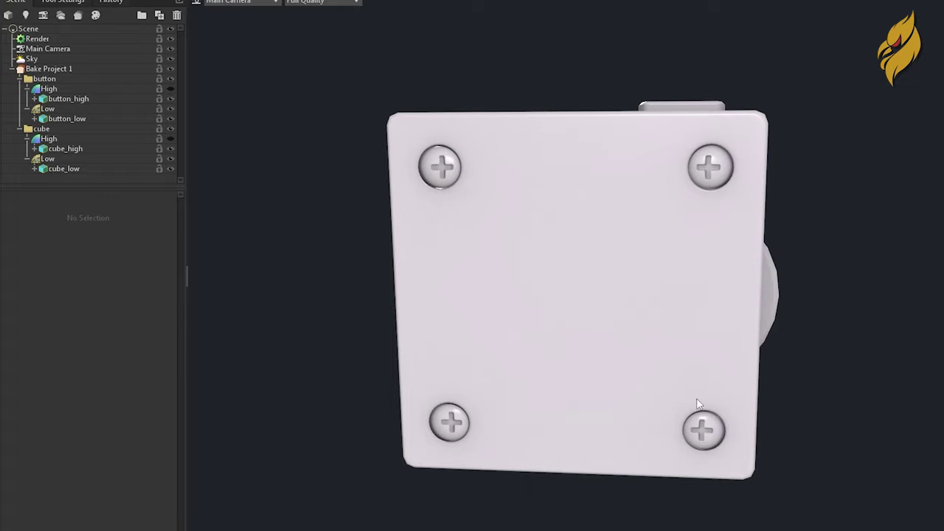
# - Select the cube's Low group and open the Paint Skew painter
pyautogui.click(47, 159)
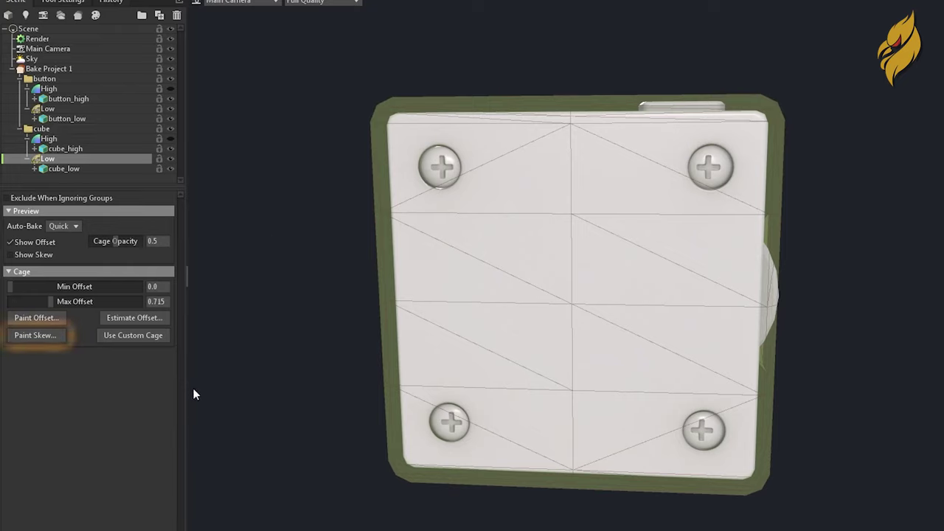
pyautogui.click(49, 337)
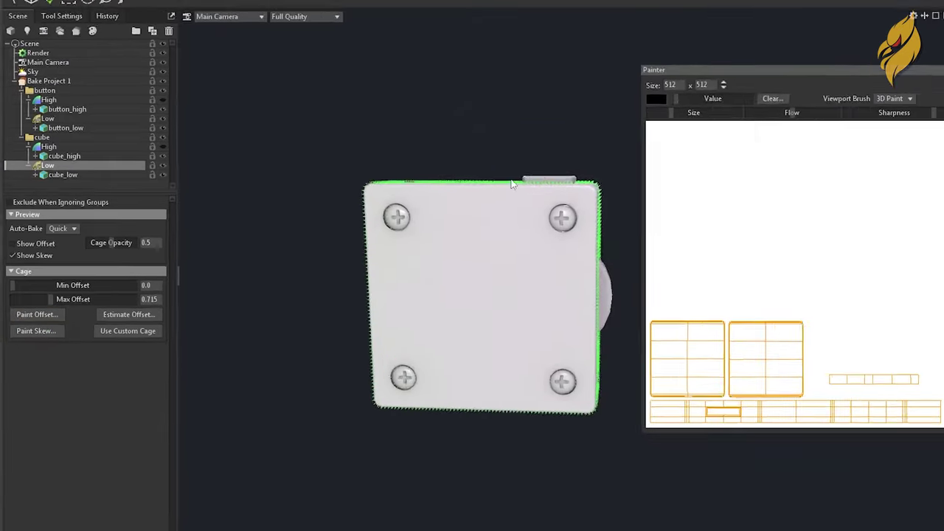
pyautogui.scroll(3, 416, 168)
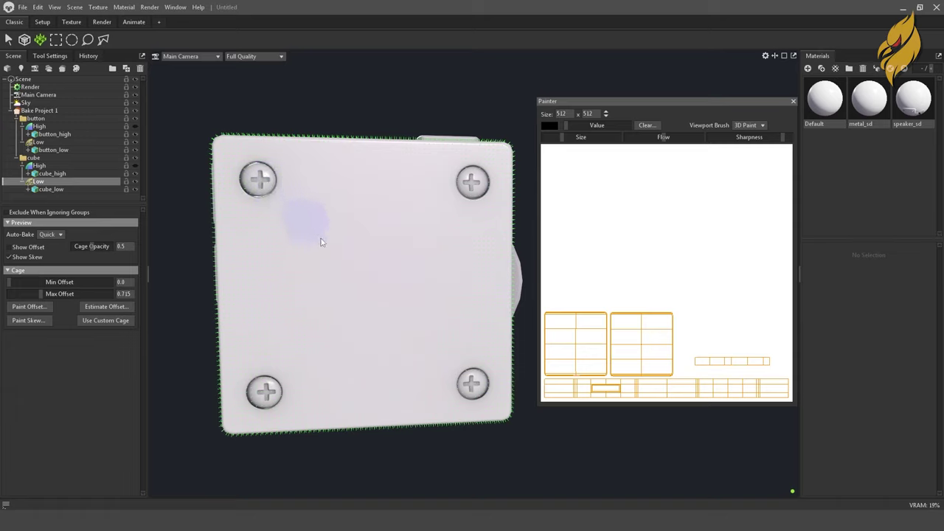
# - Enlarge the skew brush and paint skew around the top-left screw
pyautogui.moveTo(274, 193); pyautogui.dragTo(247, 190)
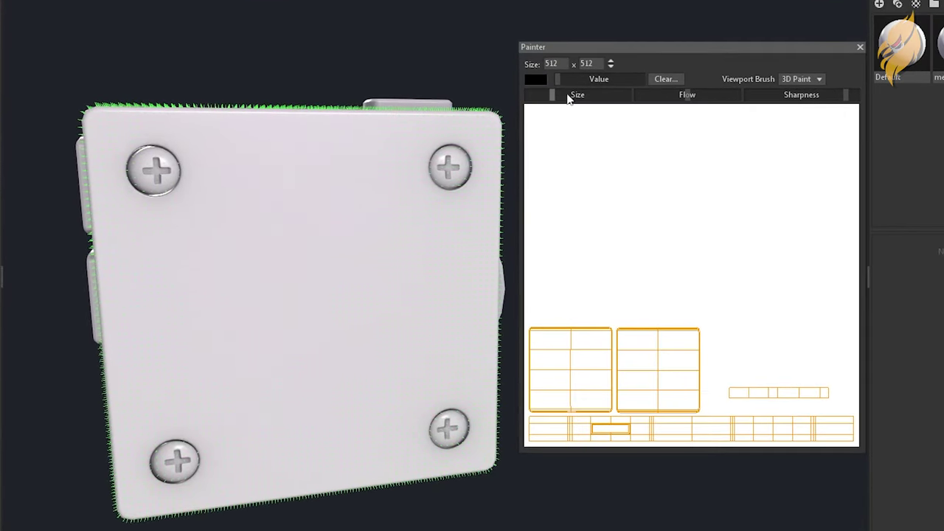
pyautogui.moveTo(553, 94); pyautogui.dragTo(577, 94)
pyautogui.click(182, 210)
pyautogui.moveTo(177, 189); pyautogui.dragTo(291, 243)
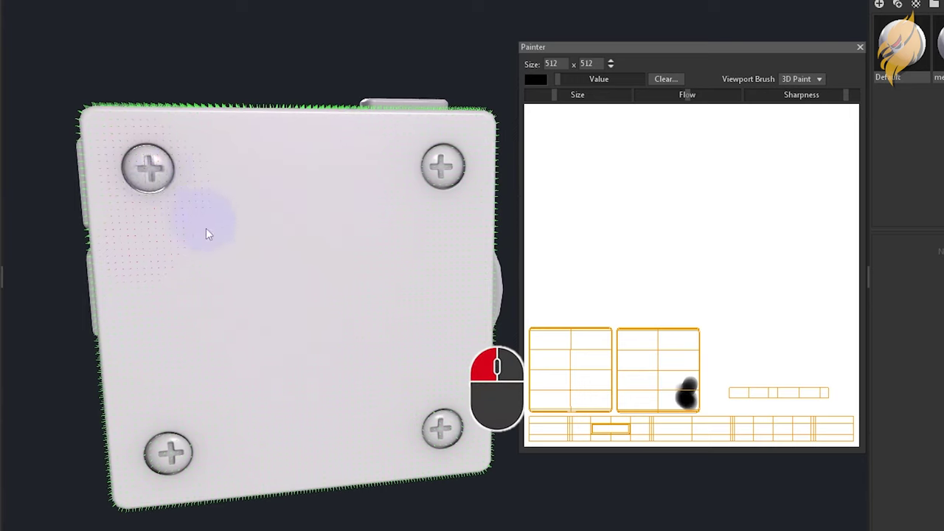
pyautogui.moveTo(291, 244); pyautogui.dragTo(210, 232)
pyautogui.moveTo(221, 288)
pyautogui.keyDown('ctrl'); pyautogui.mouseDown()
pyautogui.moveTo(195, 282)
pyautogui.moveTo(178, 213)
pyautogui.moveTo(239, 178)
pyautogui.moveTo(177, 232)
pyautogui.moveTo(223, 219)
pyautogui.mouseUp(); pyautogui.keyUp('ctrl')
pyautogui.scroll(2, 222, 215)
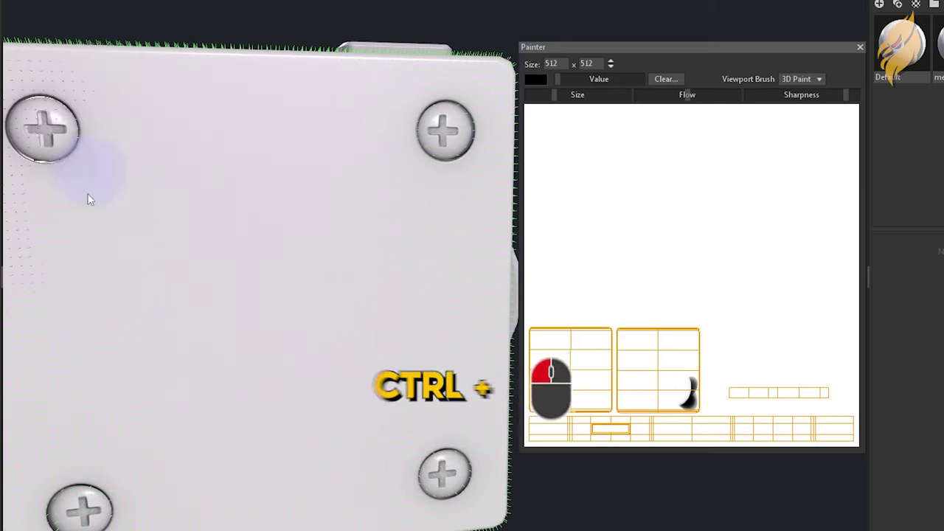
pyautogui.scroll(-2, 129, 261)
pyautogui.moveTo(162, 301)
pyautogui.mouseDown()
pyautogui.moveTo(118, 150)
pyautogui.moveTo(446, 254)
pyautogui.mouseUp()
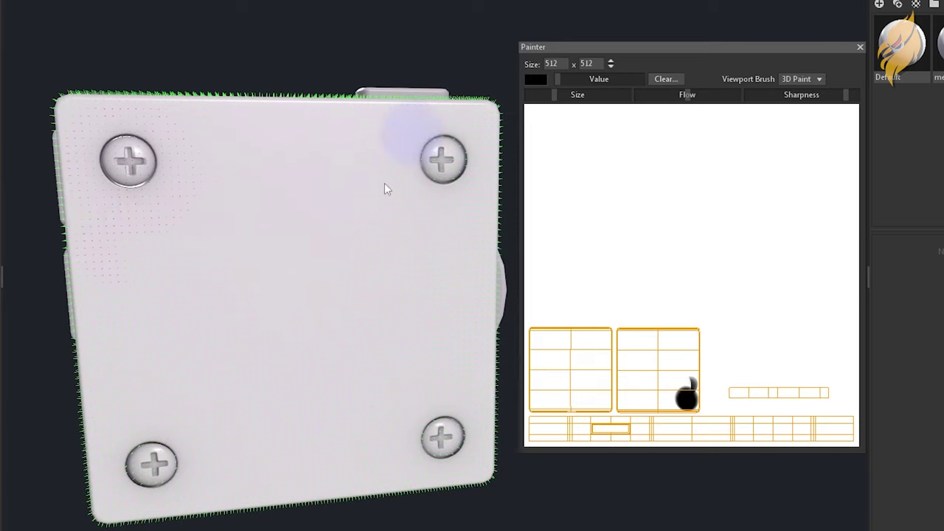
# - Clear the skew canvas, then paint skew around the lower-left screw
pyautogui.click(672, 80)
pyautogui.click(448, 307)
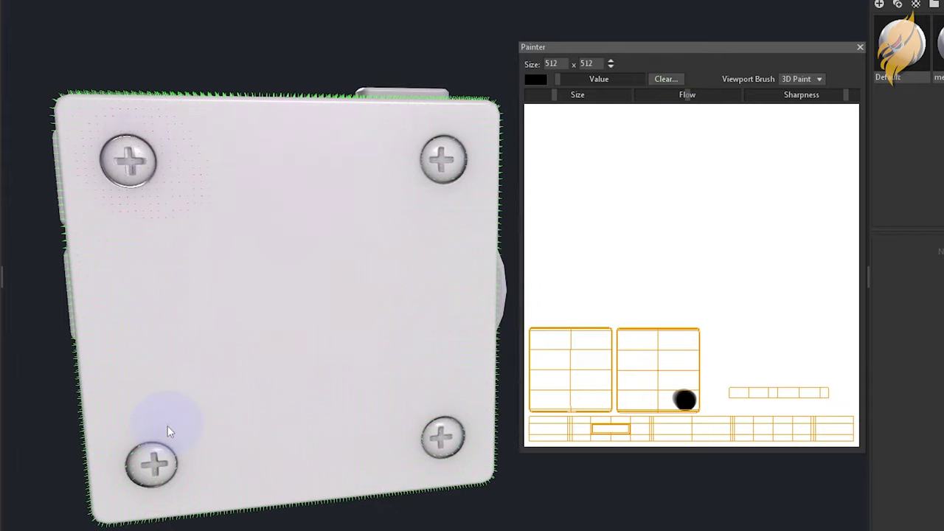
pyautogui.keyDown('alt'); pyautogui.moveTo(168, 425); pyautogui.dragTo(163, 319); pyautogui.keyUp('alt')
pyautogui.keyDown('alt'); pyautogui.moveTo(164, 313); pyautogui.dragTo(223, 230, button='middle'); pyautogui.keyUp('alt')
pyautogui.keyDown('alt'); pyautogui.moveTo(222, 231); pyautogui.dragTo(446, 238, button='right'); pyautogui.keyUp('alt')
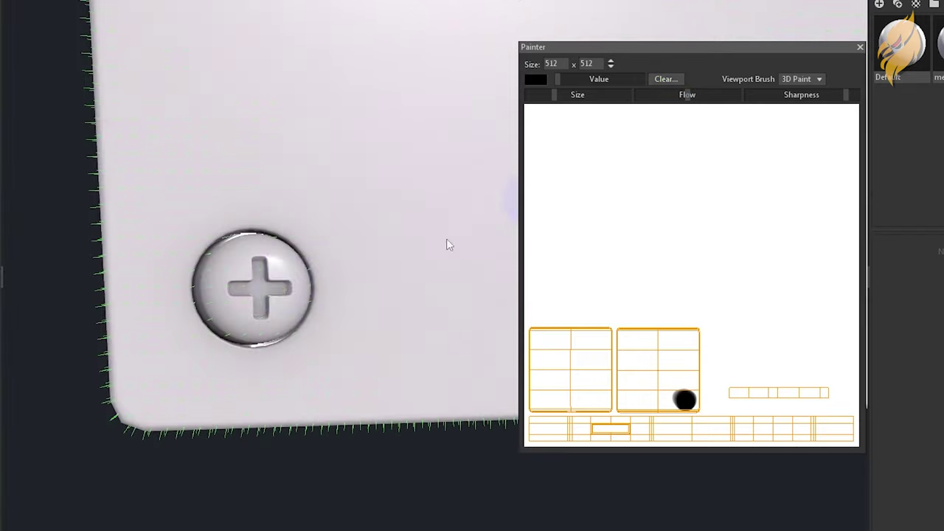
pyautogui.click(268, 348)
pyautogui.moveTo(268, 349)
pyautogui.mouseDown()
pyautogui.moveTo(209, 250)
pyautogui.moveTo(243, 282)
pyautogui.moveTo(259, 272)
pyautogui.moveTo(261, 284)
pyautogui.moveTo(259, 275)
pyautogui.mouseUp()
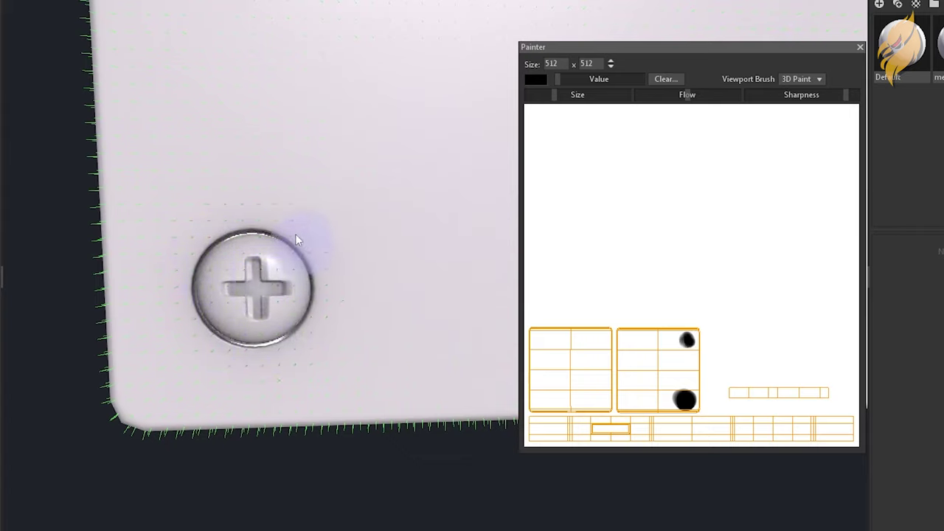
# - Paint skew over the lower-right and top-right screws
pyautogui.keyDown('alt'); pyautogui.moveTo(379, 320); pyautogui.dragTo(361, 224, button='right'); pyautogui.keyUp('alt')
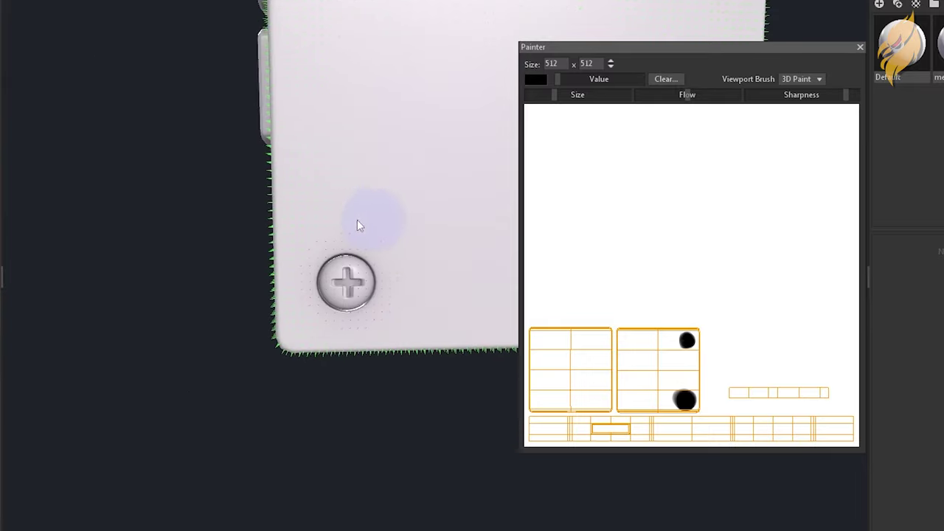
pyautogui.moveTo(361, 224)
pyautogui.keyDown('alt'); pyautogui.mouseDown()
pyautogui.moveTo(291, 247)
pyautogui.moveTo(360, 249)
pyautogui.mouseUp(); pyautogui.keyUp('alt')
pyautogui.keyDown('alt'); pyautogui.moveTo(360, 249); pyautogui.dragTo(399, 266, button='right'); pyautogui.keyUp('alt')
pyautogui.moveTo(398, 266)
pyautogui.mouseDown()
pyautogui.moveTo(377, 289)
pyautogui.moveTo(421, 261)
pyautogui.moveTo(427, 306)
pyautogui.mouseUp()
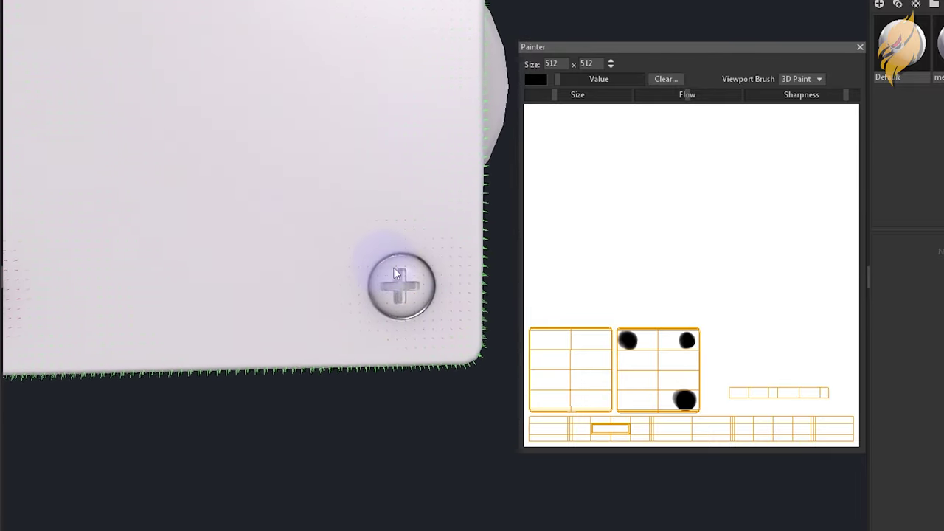
pyautogui.keyDown('alt'); pyautogui.moveTo(393, 267); pyautogui.dragTo(419, 254); pyautogui.keyUp('alt')
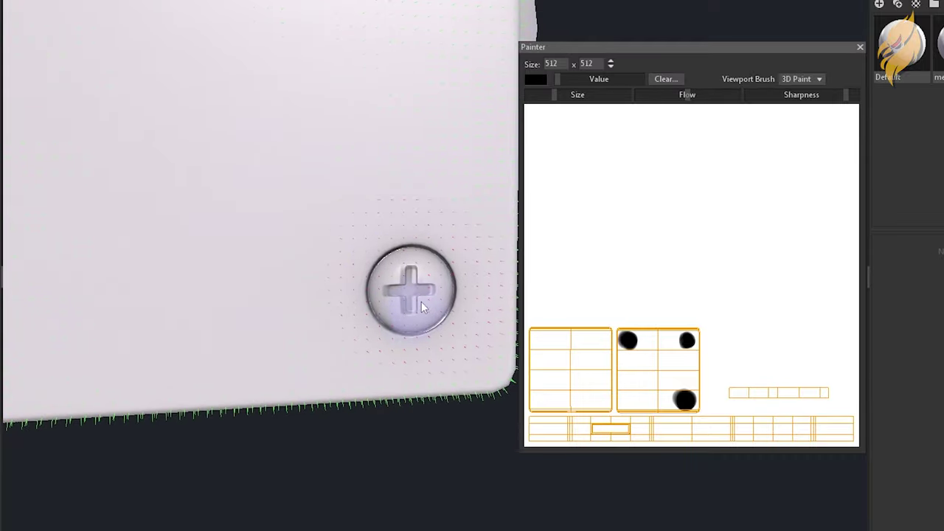
pyautogui.moveTo(413, 301)
pyautogui.keyDown('alt'); pyautogui.mouseDown()
pyautogui.moveTo(406, 307)
pyautogui.moveTo(390, 253)
pyautogui.moveTo(368, 324)
pyautogui.moveTo(380, 322)
pyautogui.mouseUp(); pyautogui.keyUp('alt')
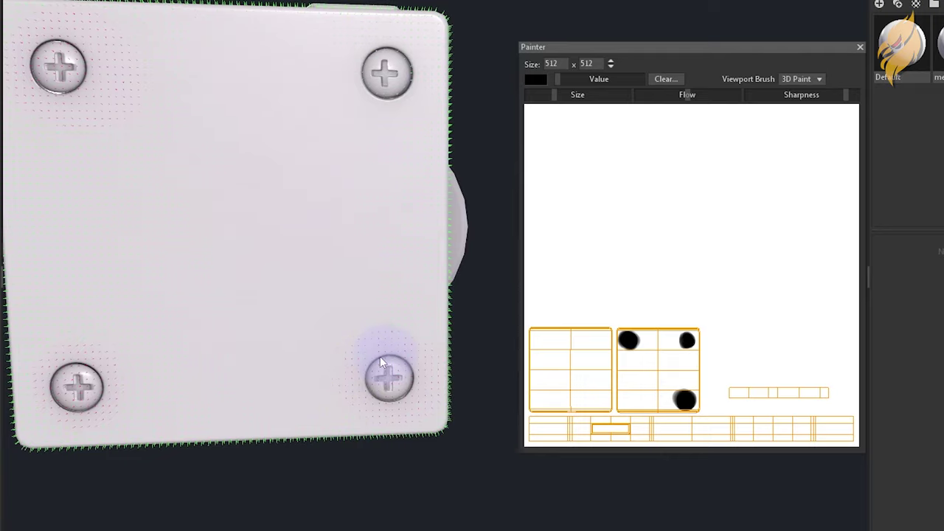
pyautogui.moveTo(389, 251); pyautogui.dragTo(375, 418, button='middle')
pyautogui.scroll(3, 360, 231)
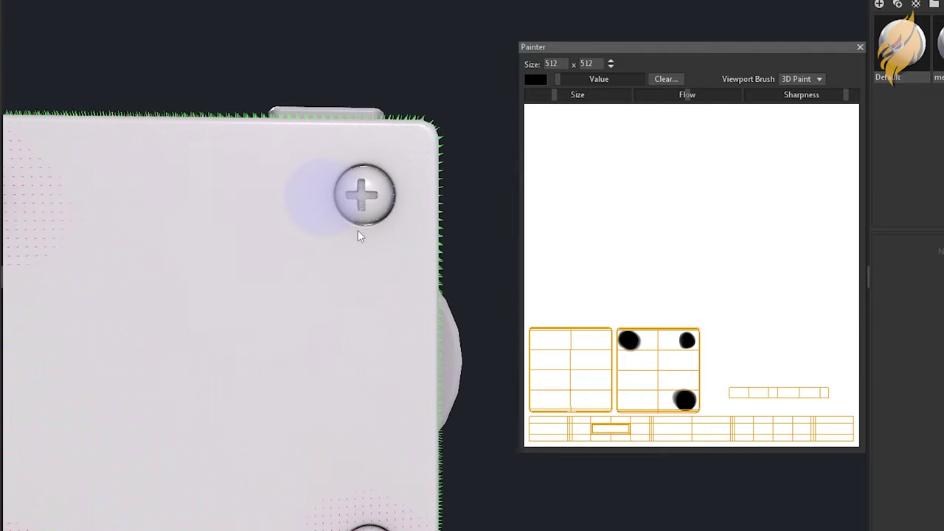
pyautogui.click(373, 183)
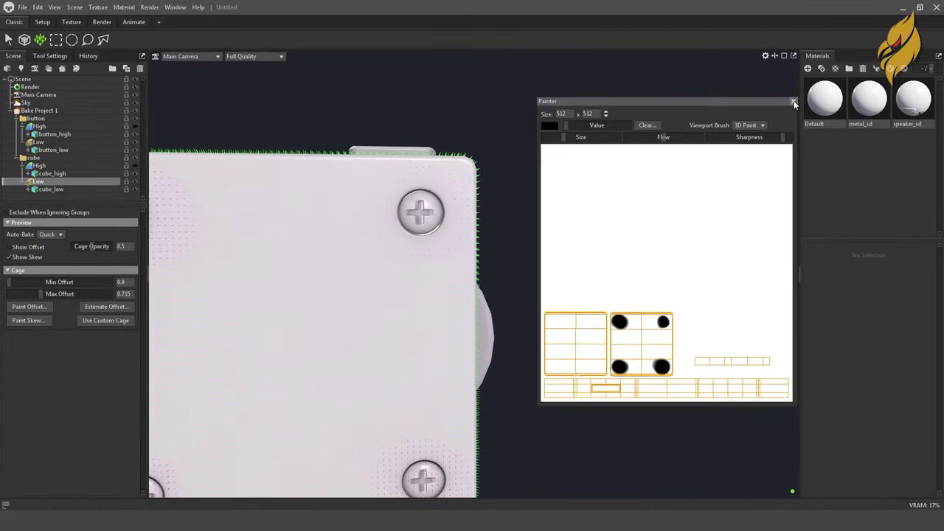
# - Close the skew painter, return to Bake Project 1, and bake the speaker maps
pyautogui.click(793, 102)
pyautogui.scroll(-3, 528, 194)
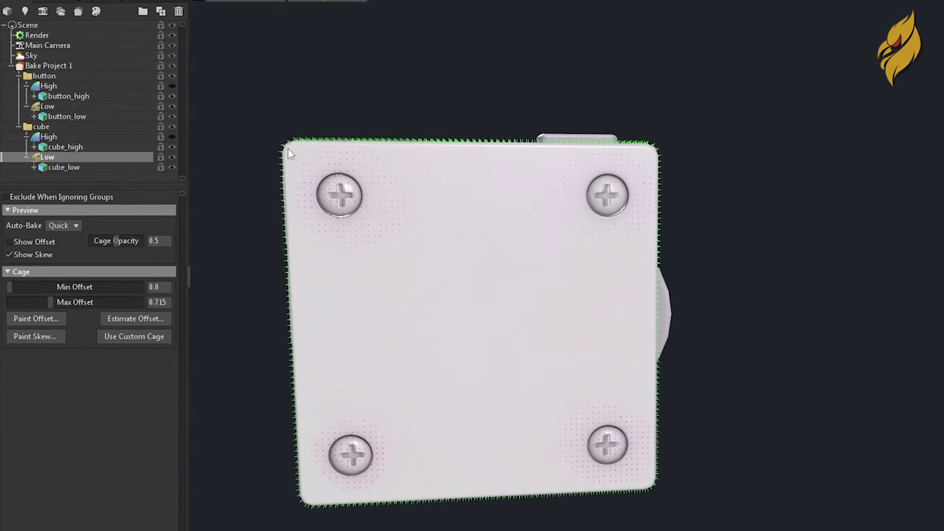
pyautogui.click(62, 65)
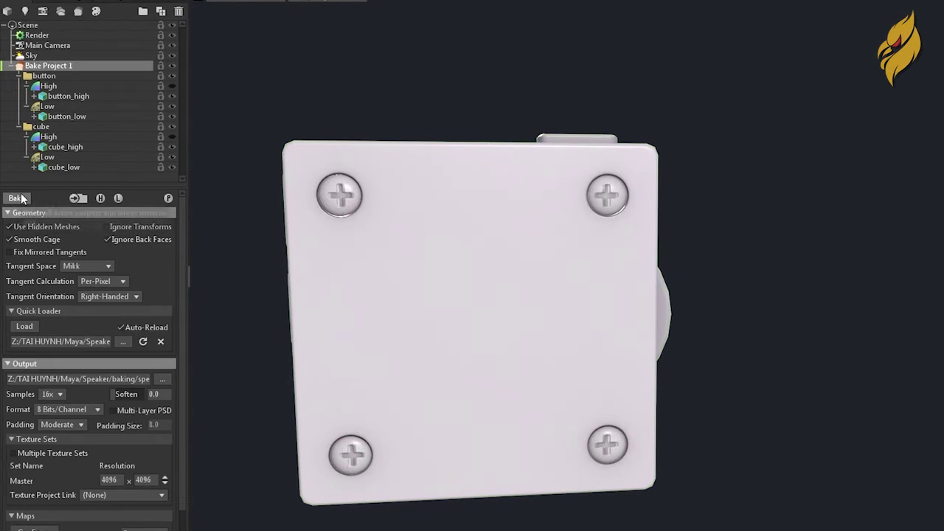
pyautogui.click(17, 198)
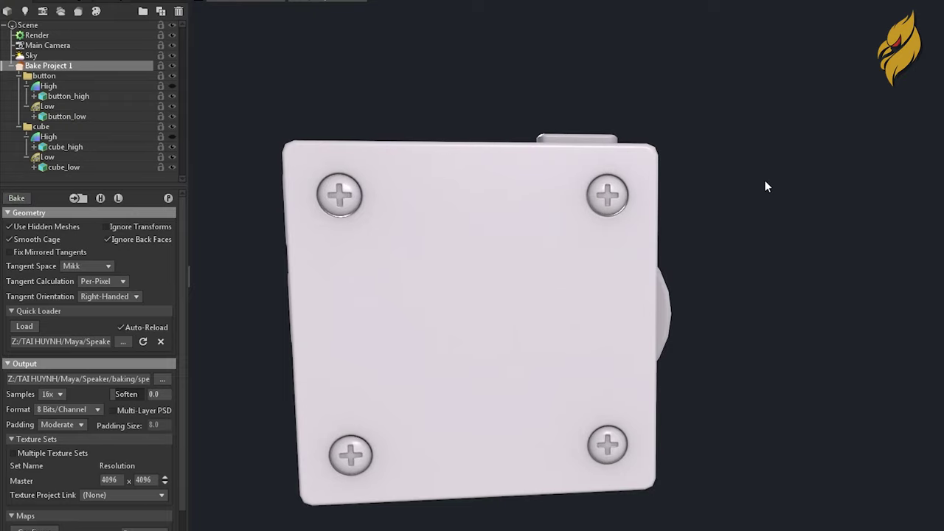
# - Pan and orbit to inspect the baked model's side
pyautogui.moveTo(432, 214)
pyautogui.mouseDown(button='middle')
pyautogui.moveTo(635, 175)
pyautogui.moveTo(570, 206)
pyautogui.moveTo(564, 198)
pyautogui.mouseUp(button='middle')
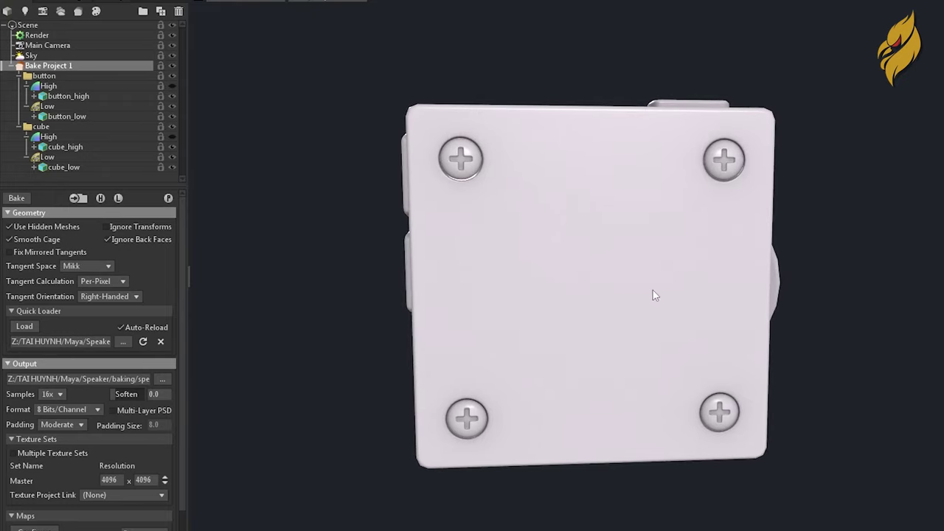
pyautogui.scroll(-3, 652, 295)
pyautogui.moveTo(631, 288)
pyautogui.mouseDown()
pyautogui.moveTo(537, 293)
pyautogui.moveTo(501, 309)
pyautogui.mouseUp()
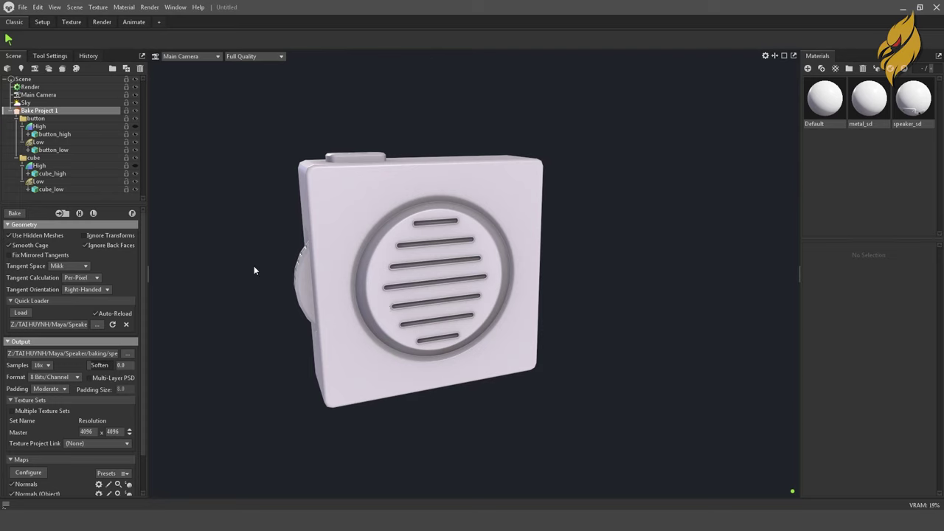
# - Select the cube's Low group, enable Show Offset, and drag Max Offset to 1.116
pyautogui.click(37, 181)
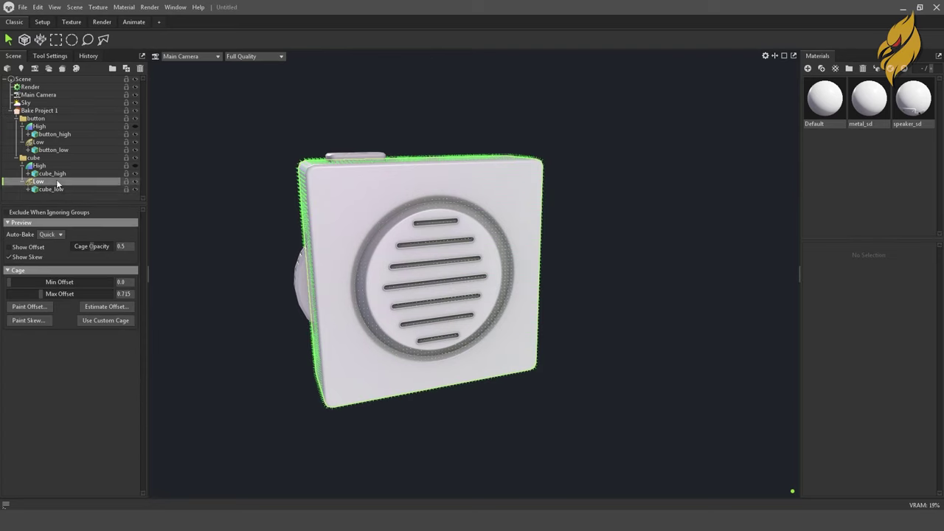
pyautogui.click(27, 247)
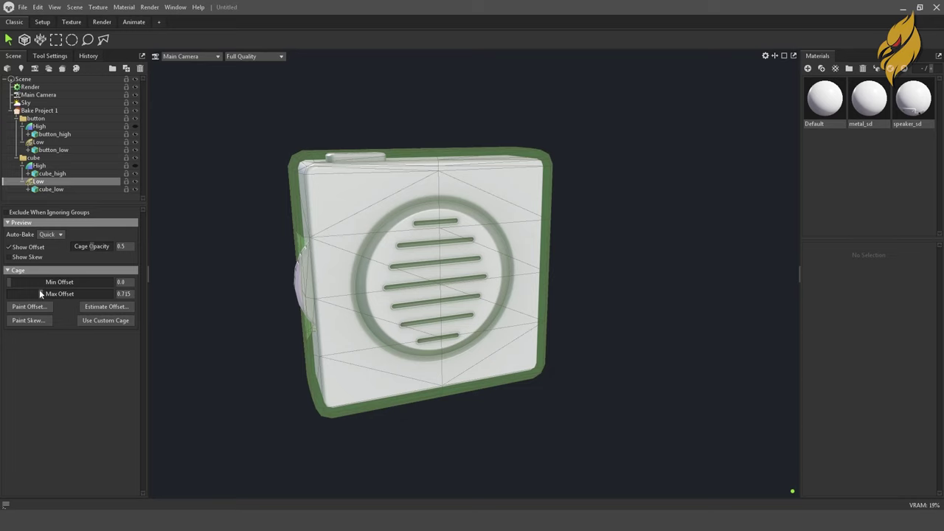
pyautogui.moveTo(40, 292); pyautogui.dragTo(374, 250)
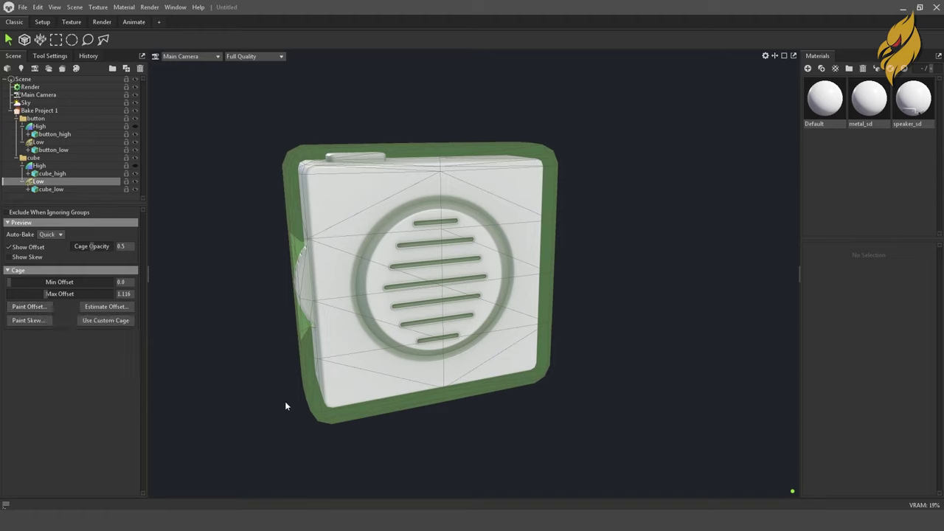
pyautogui.moveTo(286, 406)
pyautogui.mouseDown()
pyautogui.moveTo(590, 283)
pyautogui.moveTo(546, 276)
pyautogui.moveTo(587, 293)
pyautogui.moveTo(563, 305)
pyautogui.moveTo(566, 287)
pyautogui.mouseUp()
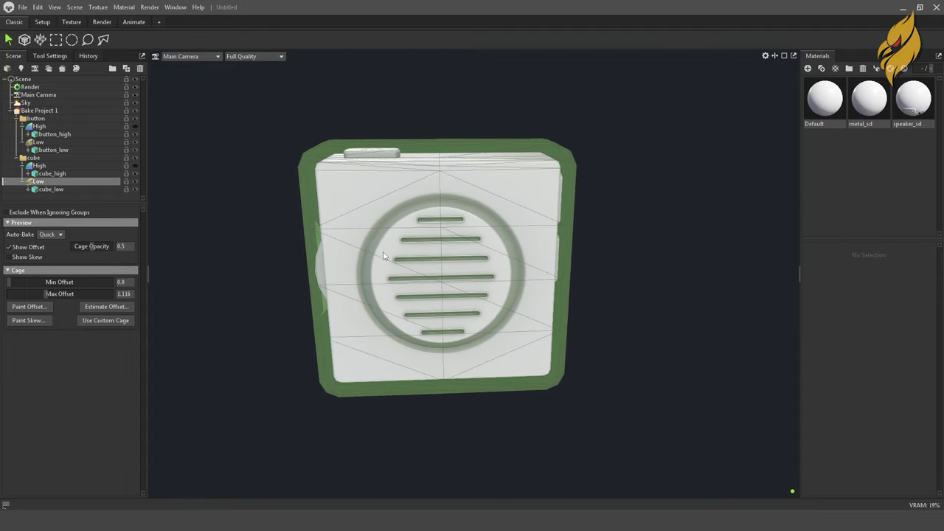
# - Select the button's Low group, orbit to the side buttons, and adjust its Max Offset
pyautogui.click(56, 142)
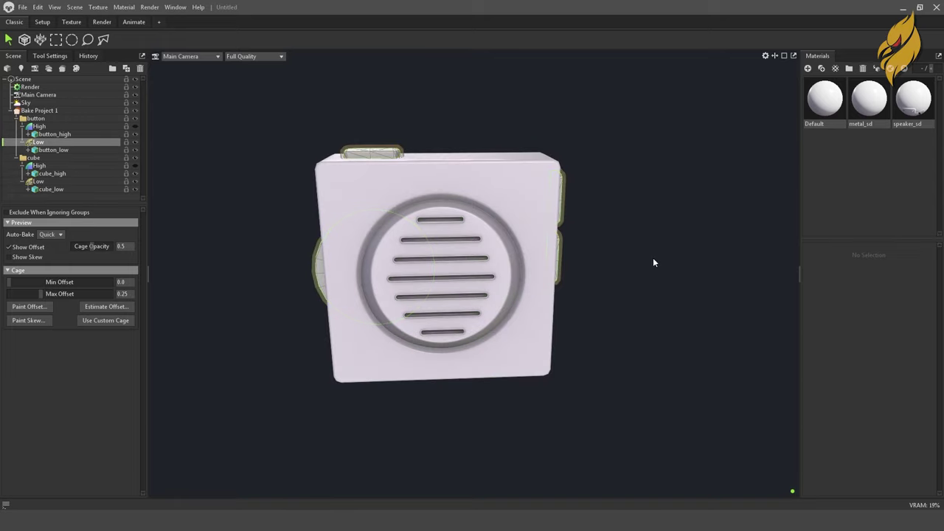
pyautogui.moveTo(652, 263)
pyautogui.mouseDown()
pyautogui.moveTo(469, 257)
pyautogui.moveTo(531, 234)
pyautogui.moveTo(541, 245)
pyautogui.mouseUp()
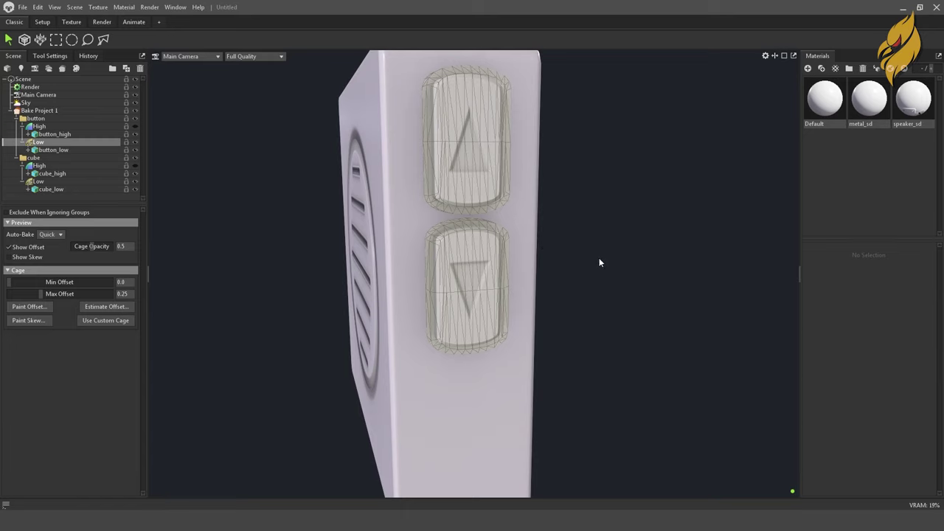
pyautogui.moveTo(600, 263)
pyautogui.mouseDown()
pyautogui.moveTo(641, 268)
pyautogui.moveTo(604, 268)
pyautogui.moveTo(598, 238)
pyautogui.moveTo(620, 265)
pyautogui.moveTo(583, 230)
pyautogui.moveTo(514, 208)
pyautogui.mouseUp()
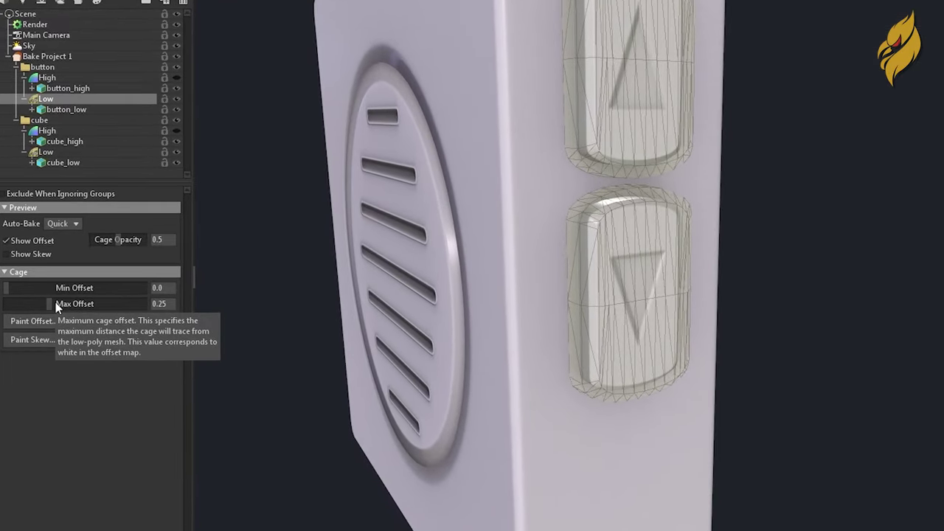
pyautogui.moveTo(43, 293); pyautogui.dragTo(87, 304)
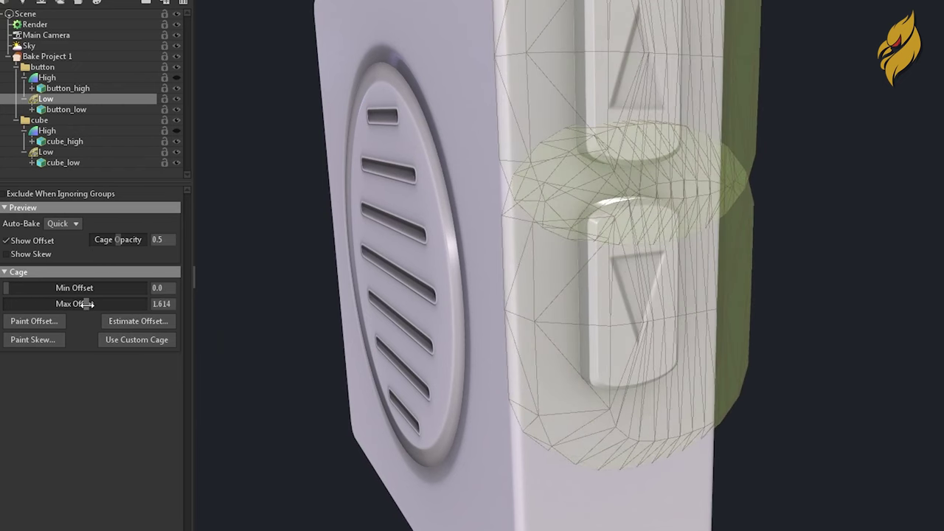
pyautogui.moveTo(22, 246)
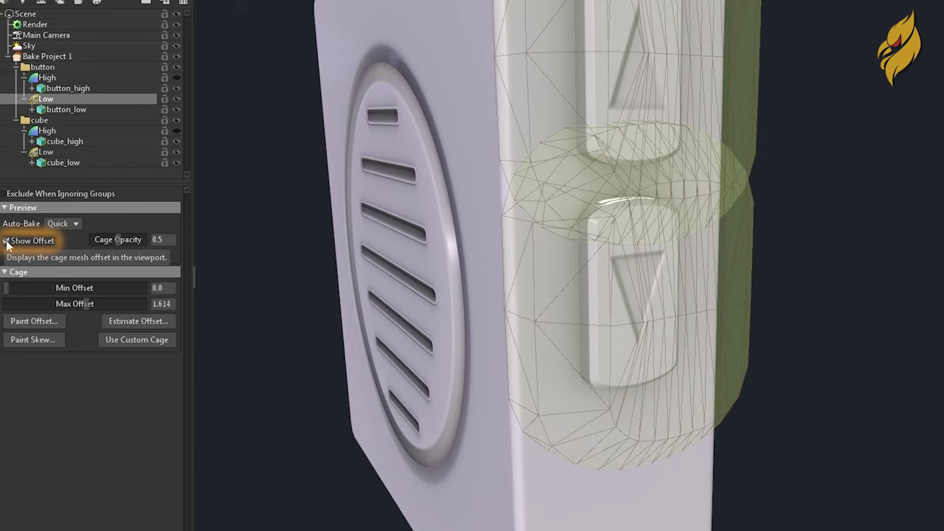
# - Toggle the cage offset preview while orbiting and zooming around the side buttons
pyautogui.click(7, 241)
pyautogui.click(7, 241)
pyautogui.click(7, 242)
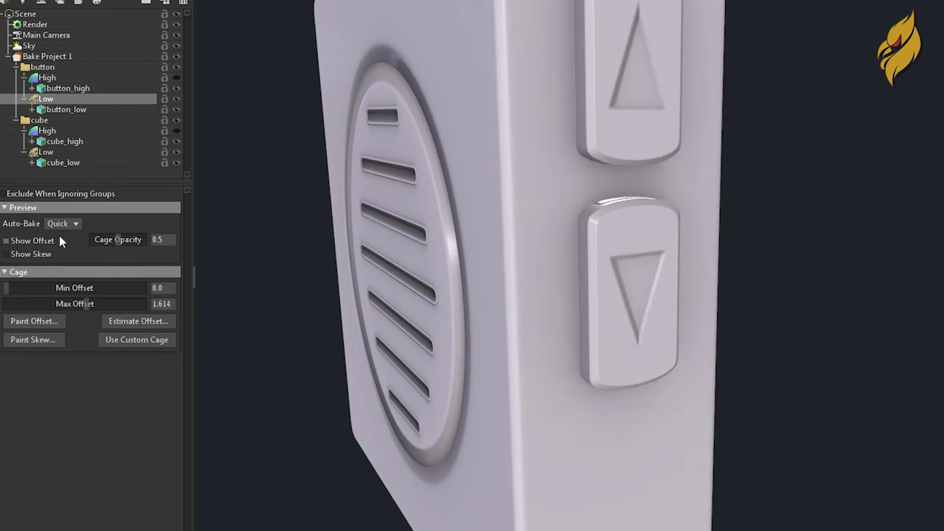
pyautogui.moveTo(609, 251)
pyautogui.mouseDown()
pyautogui.moveTo(621, 255)
pyautogui.moveTo(517, 181)
pyautogui.mouseUp()
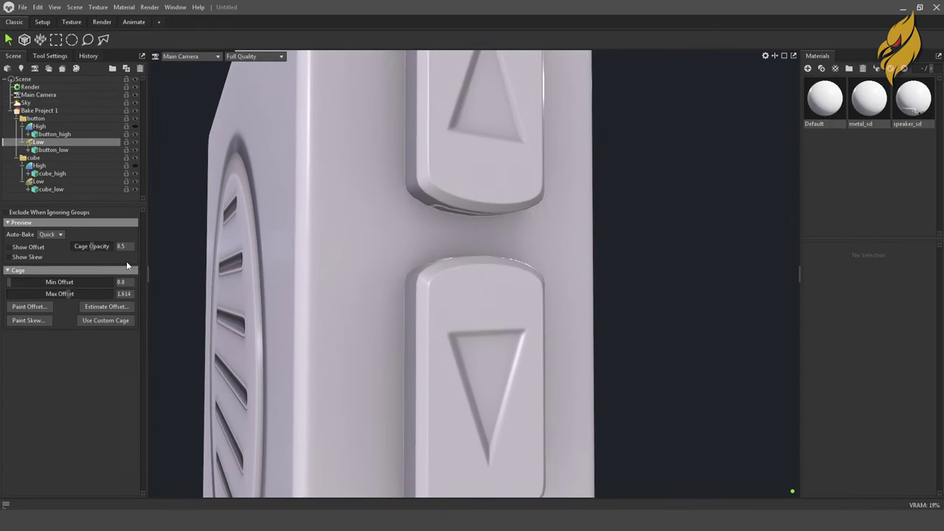
pyautogui.click(10, 247)
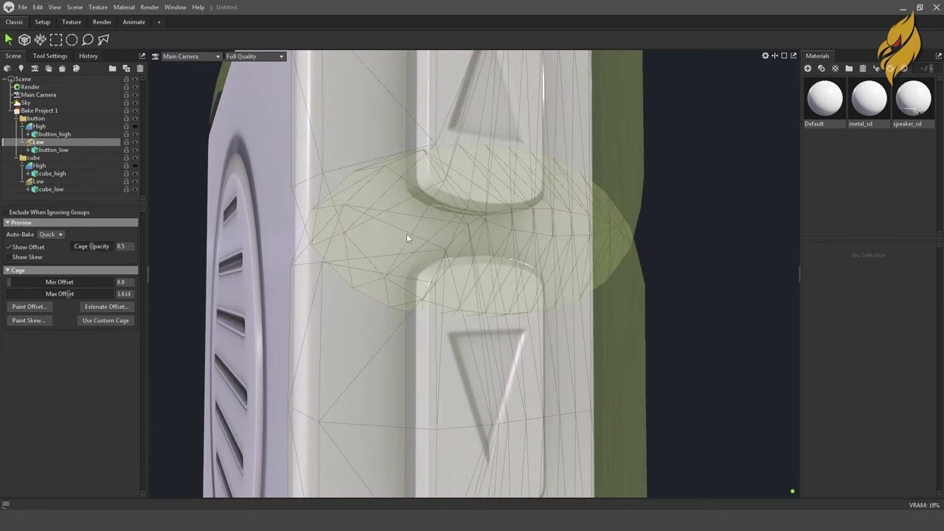
pyautogui.click(10, 248)
pyautogui.moveTo(520, 194); pyautogui.dragTo(528, 186)
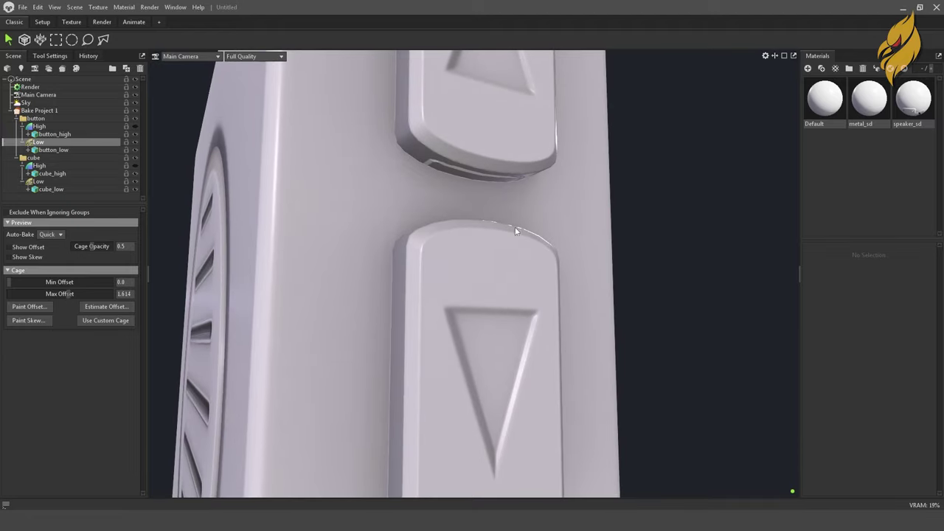
pyautogui.scroll(-5, 514, 231)
pyautogui.moveTo(500, 211); pyautogui.dragTo(485, 268)
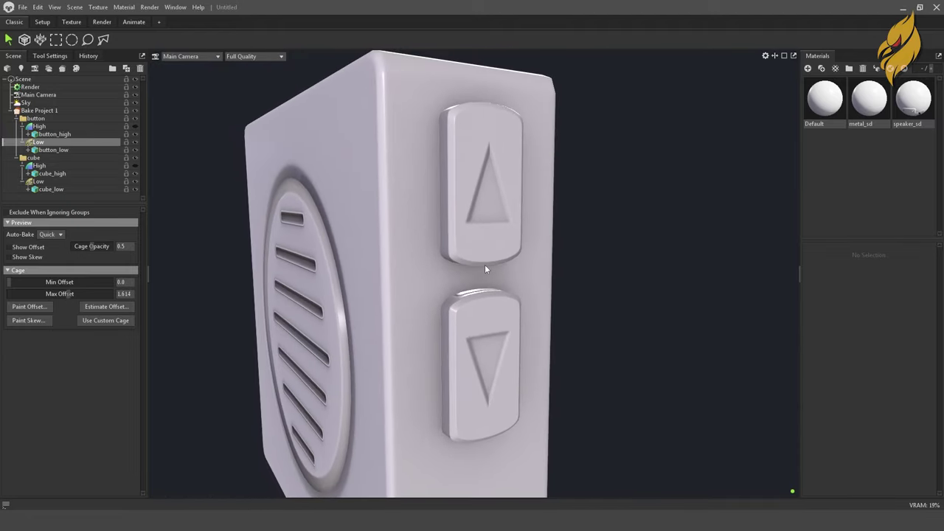
pyautogui.scroll(2, 475, 268)
pyautogui.scroll(2, 470, 274)
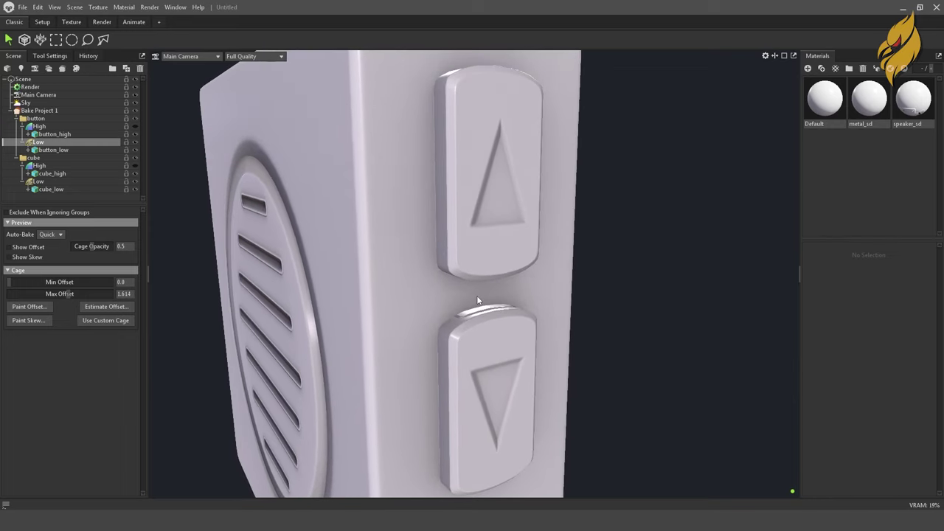
pyautogui.scroll(2, 465, 302)
pyautogui.scroll(2, 462, 313)
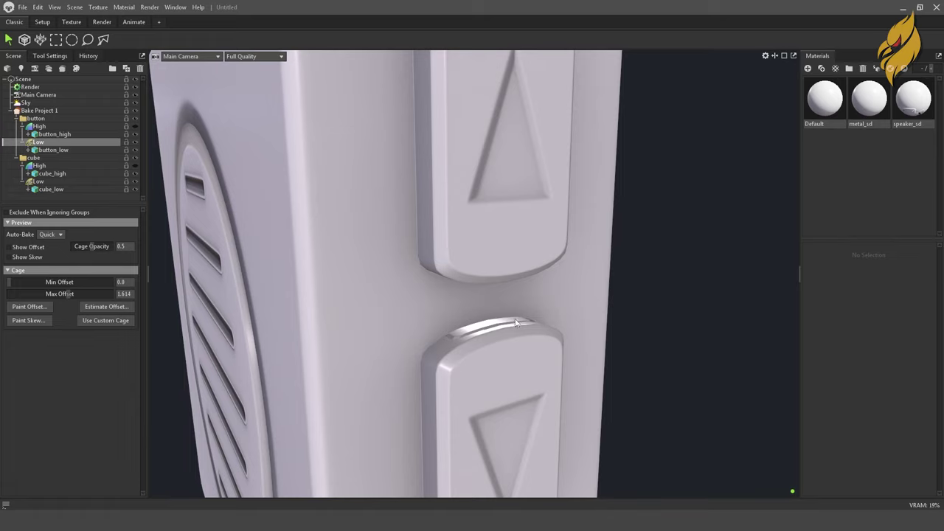
pyautogui.moveTo(515, 322); pyautogui.dragTo(463, 182)
pyautogui.moveTo(383, 223); pyautogui.dragTo(396, 222)
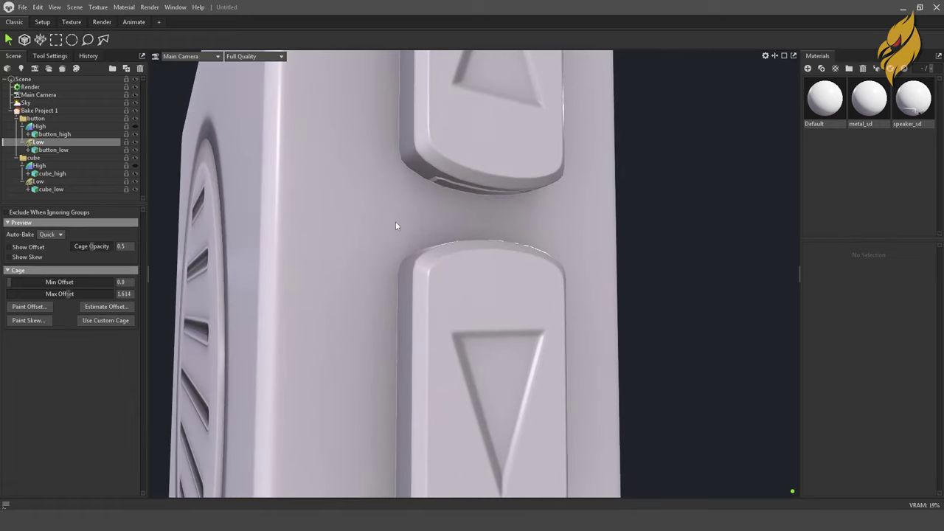
# - Show the offset preview and lower the button cage's Max Offset to 0.202
pyautogui.click(42, 247)
pyautogui.moveTo(68, 292); pyautogui.dragTo(38, 294)
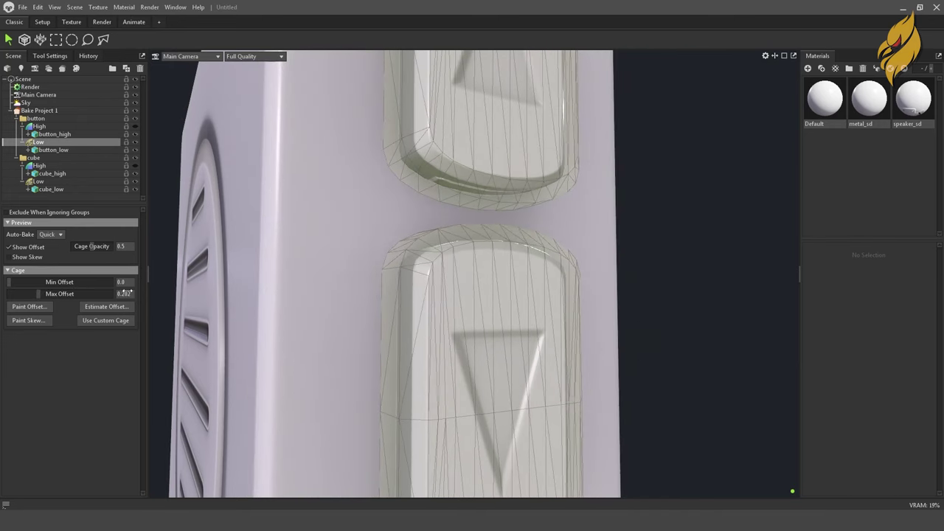
pyautogui.scroll(-5, 575, 315)
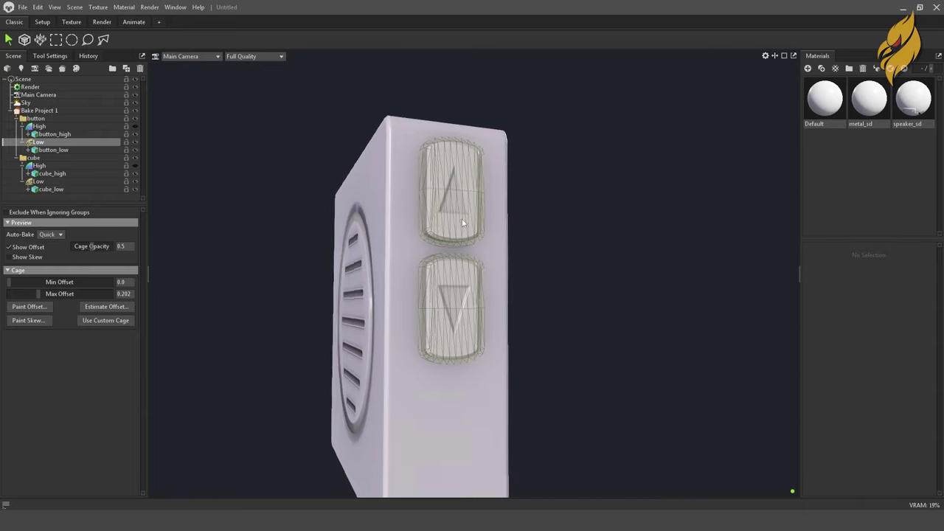
pyautogui.moveTo(462, 218); pyautogui.dragTo(437, 222)
# - Open the offset painter and paint cage offset along the upper button's lower edge
pyautogui.click(29, 306)
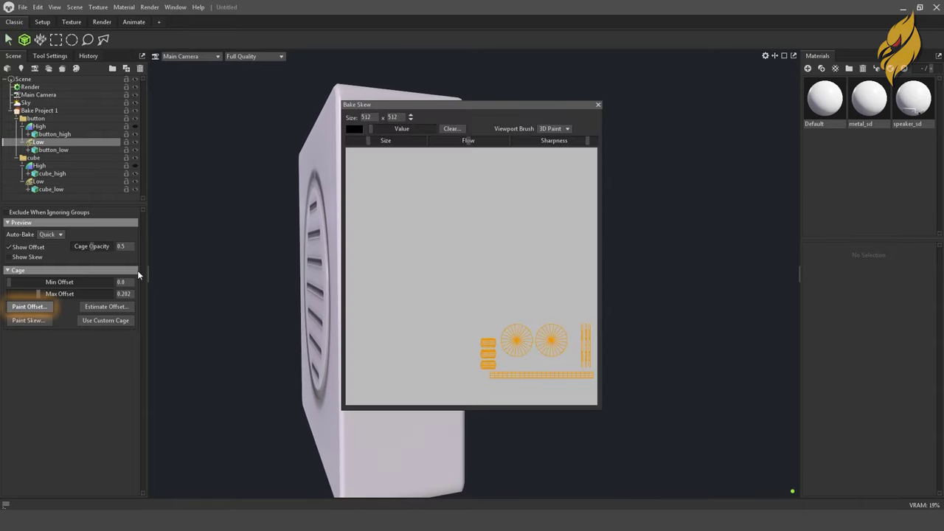
pyautogui.moveTo(506, 104); pyautogui.dragTo(703, 93)
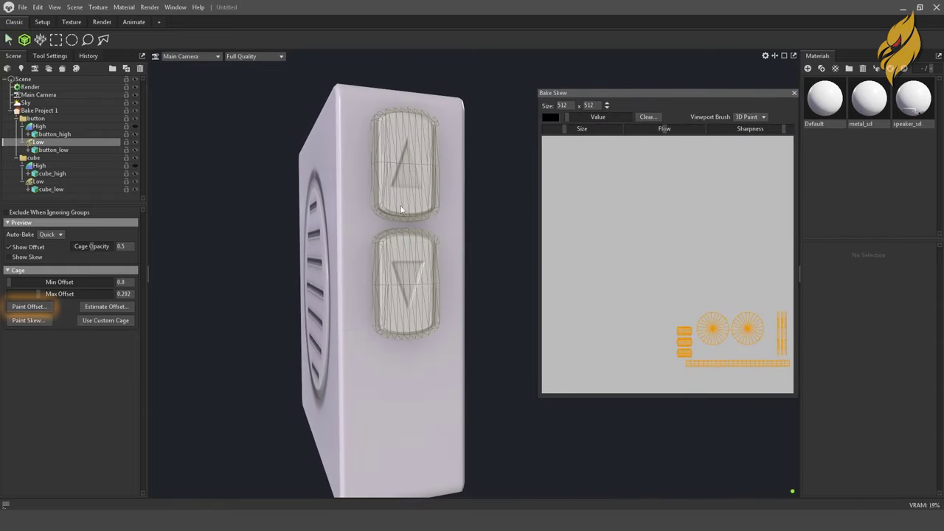
pyautogui.scroll(3, 421, 269)
pyautogui.moveTo(427, 280)
pyautogui.mouseDown()
pyautogui.moveTo(422, 324)
pyautogui.moveTo(436, 347)
pyautogui.moveTo(418, 309)
pyautogui.moveTo(427, 256)
pyautogui.moveTo(403, 209)
pyautogui.mouseUp()
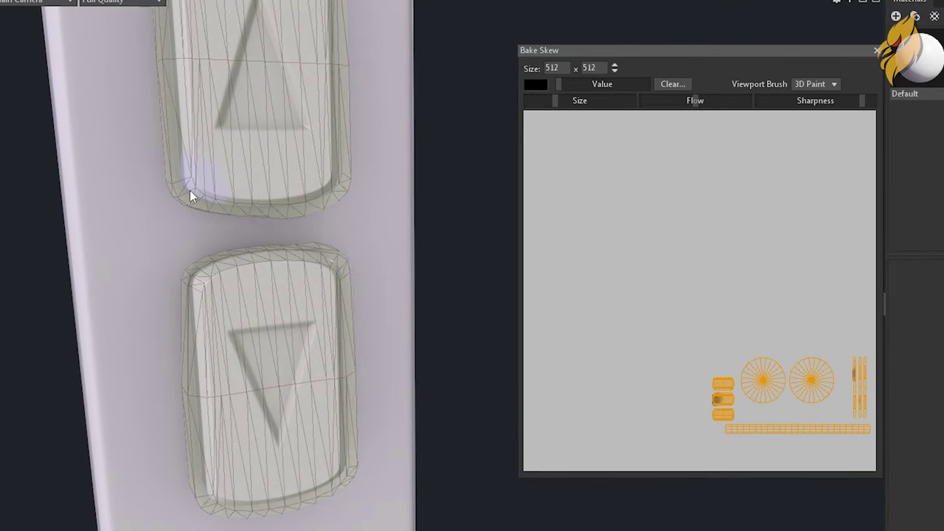
pyautogui.moveTo(190, 190); pyautogui.dragTo(185, 178)
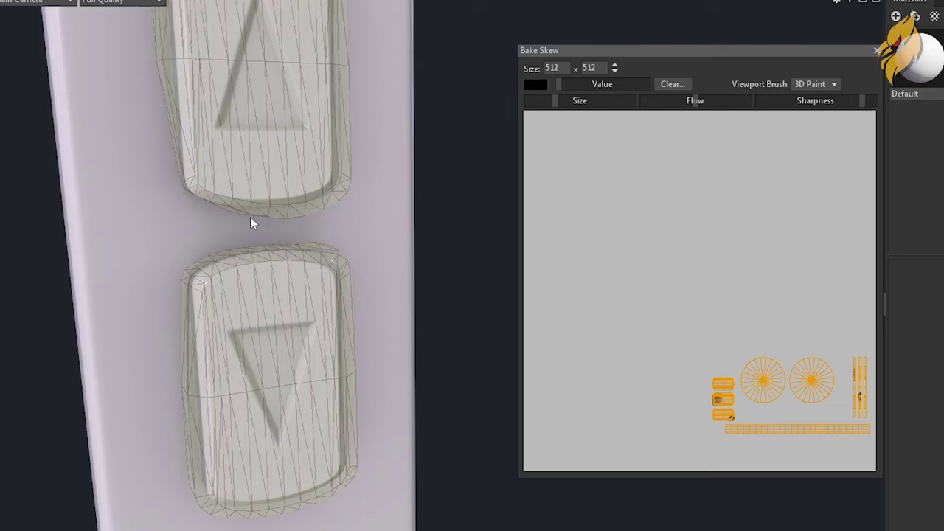
pyautogui.moveTo(250, 217); pyautogui.dragTo(235, 207)
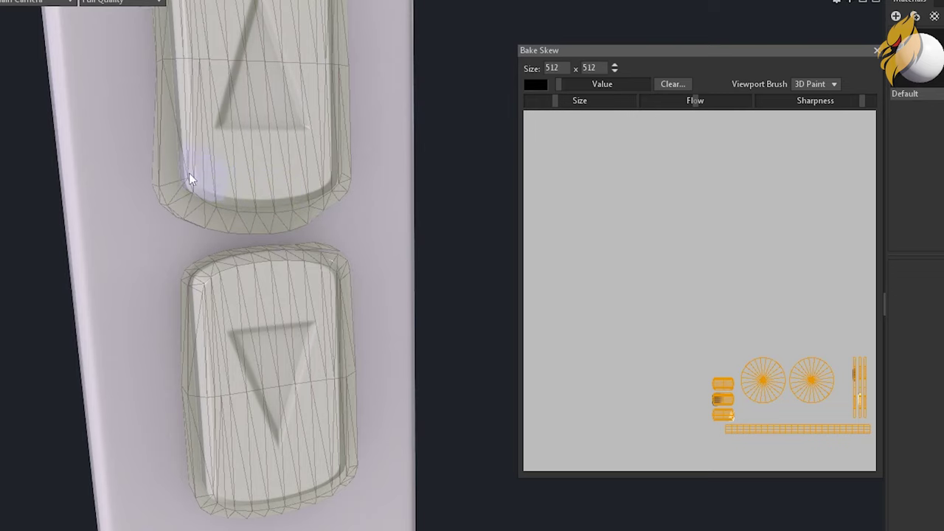
pyautogui.moveTo(189, 172)
pyautogui.mouseDown()
pyautogui.moveTo(170, 202)
pyautogui.moveTo(212, 208)
pyautogui.mouseUp()
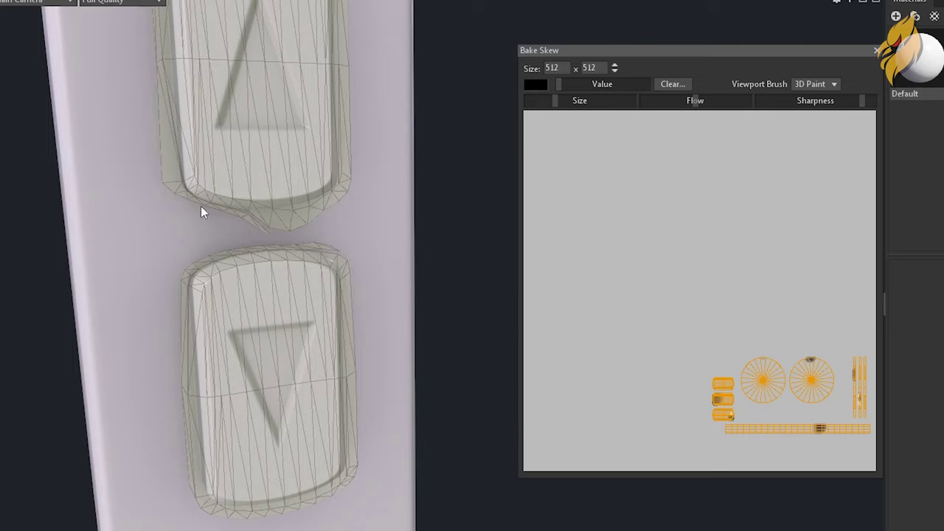
pyautogui.keyDown('ctrl'); pyautogui.moveTo(196, 190); pyautogui.dragTo(207, 195); pyautogui.keyUp('ctrl')
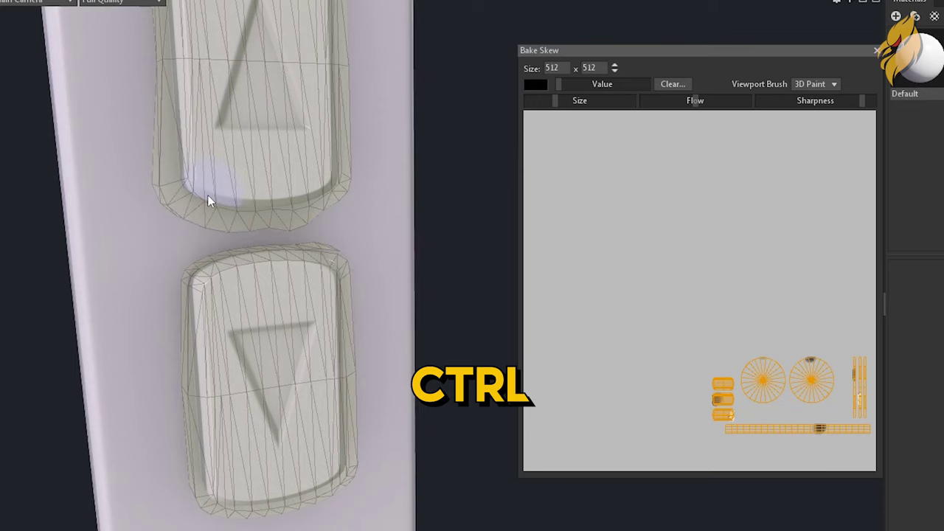
pyautogui.moveTo(371, 225); pyautogui.dragTo(356, 280, button='middle')
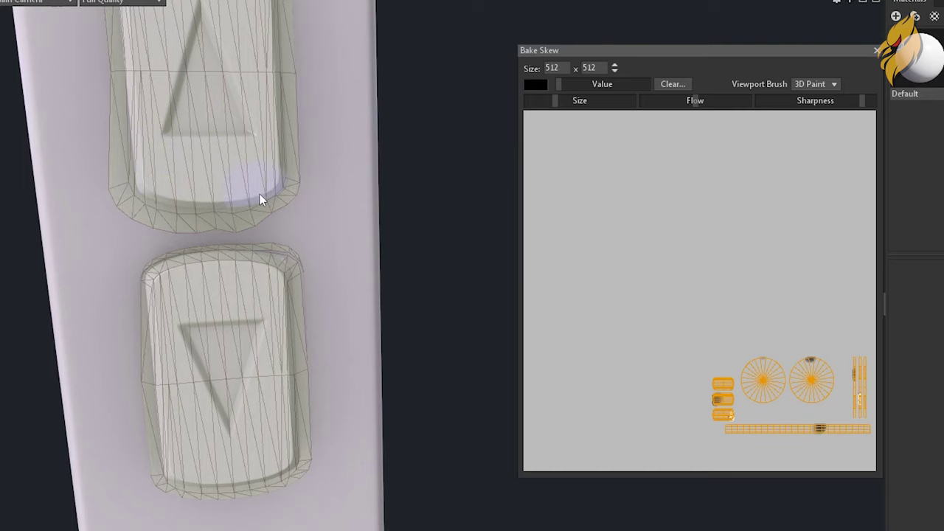
# - Paint skew between the side buttons, undo it with Ctrl+Z, and start Clear
pyautogui.moveTo(192, 169); pyautogui.dragTo(214, 255)
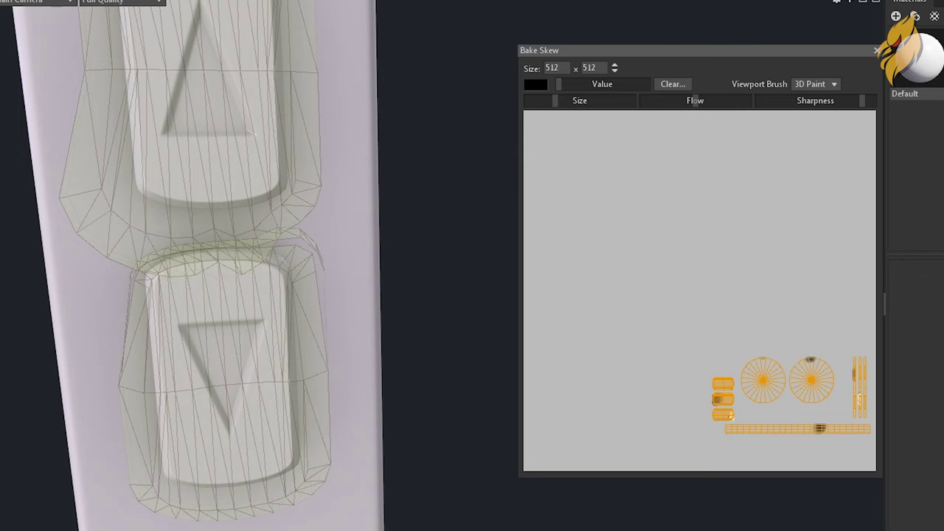
pyautogui.hotkey('ctrl', 'z')
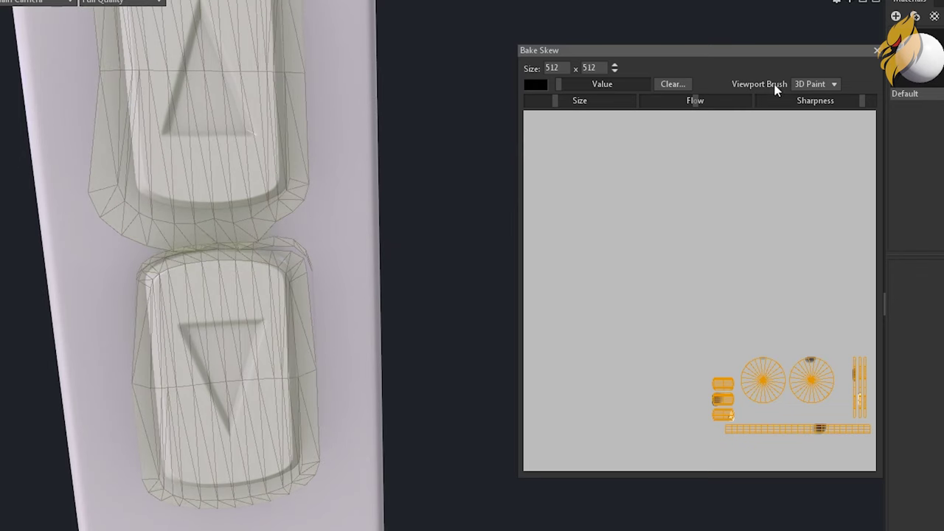
pyautogui.click(673, 84)
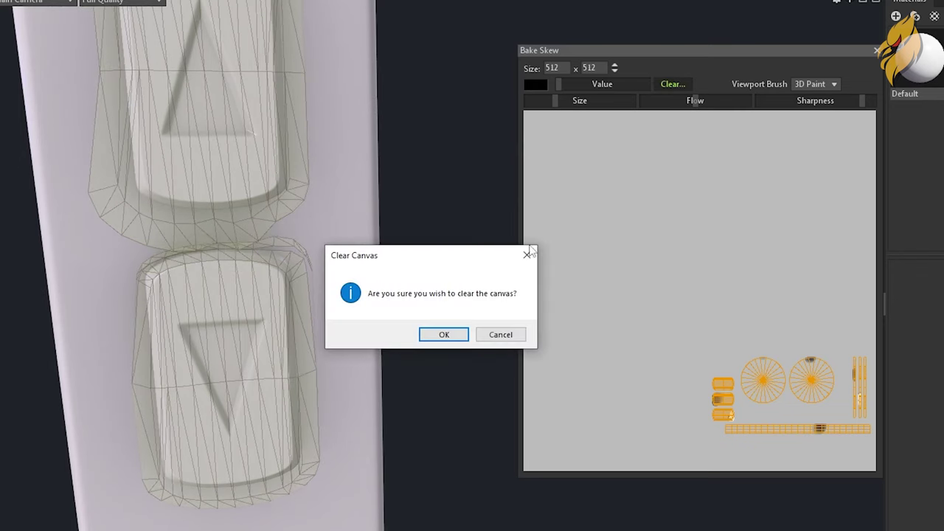
# - Confirm clearing the button's skew canvas, close the painter, and show Bake Project 1 settings
pyautogui.click(446, 334)
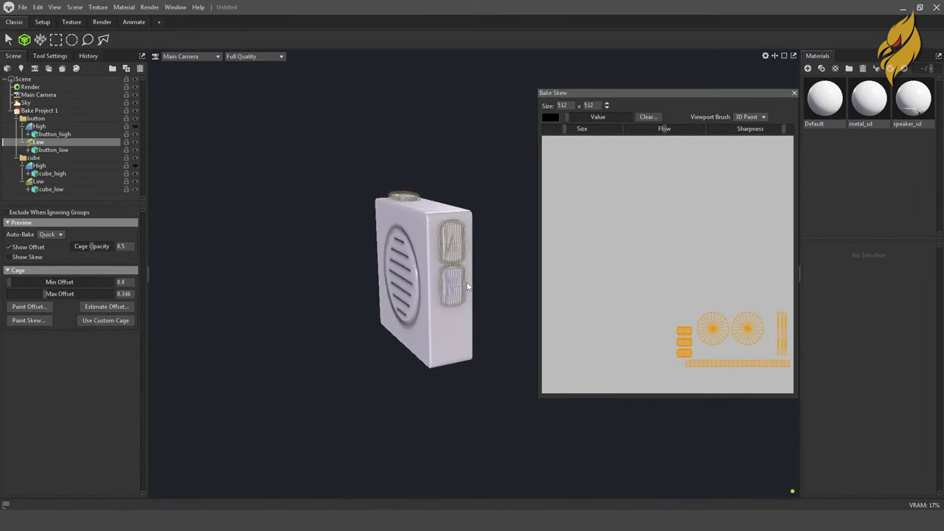
pyautogui.moveTo(467, 286); pyautogui.dragTo(439, 227)
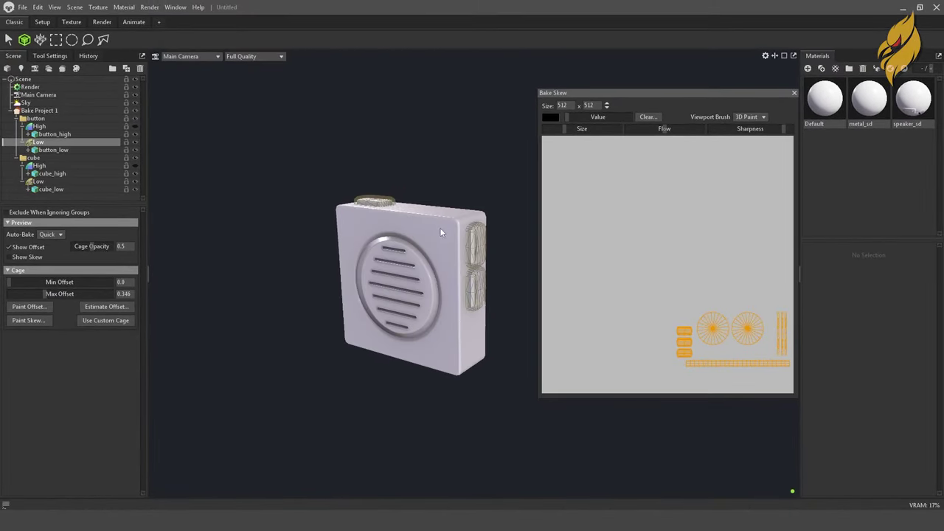
pyautogui.click(794, 96)
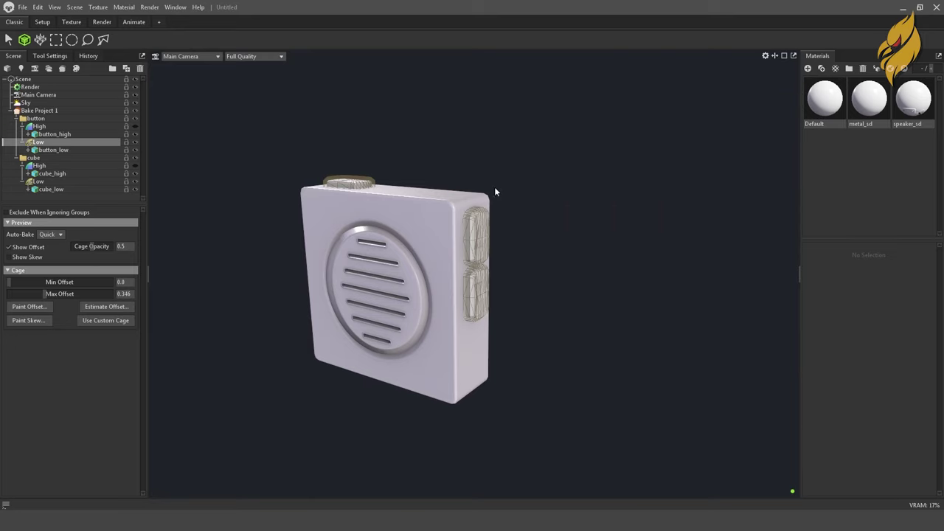
pyautogui.scroll(3, 494, 187)
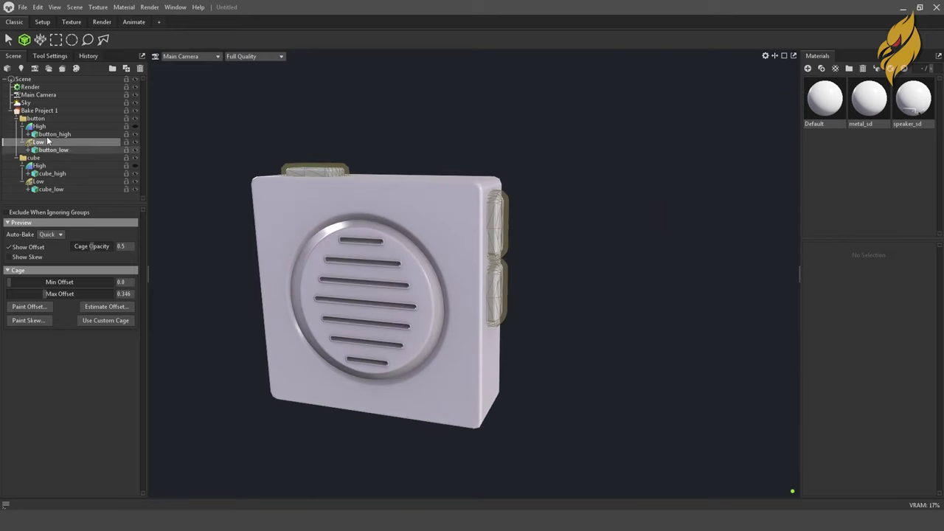
pyautogui.click(44, 110)
pyautogui.moveTo(218, 178)
pyautogui.mouseDown()
pyautogui.moveTo(398, 245)
pyautogui.moveTo(401, 274)
pyautogui.moveTo(478, 284)
pyautogui.mouseUp()
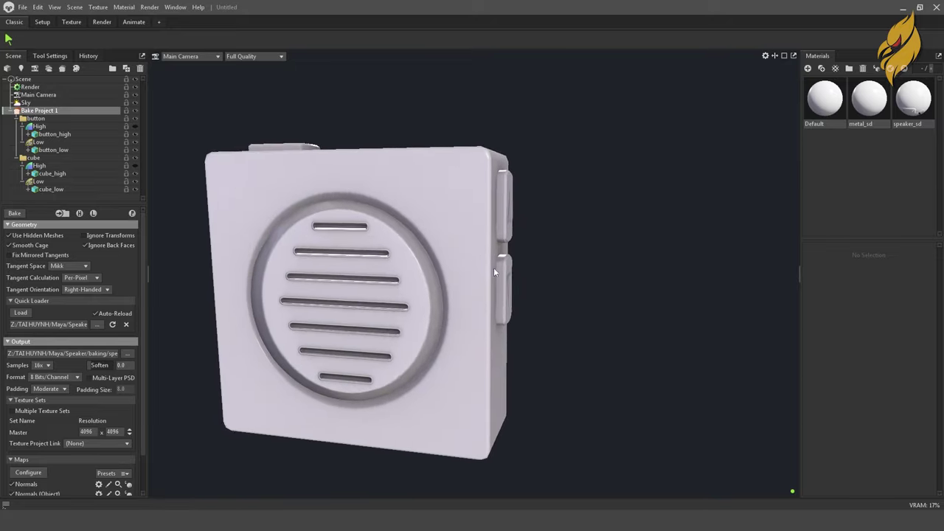
pyautogui.scroll(3, 478, 284)
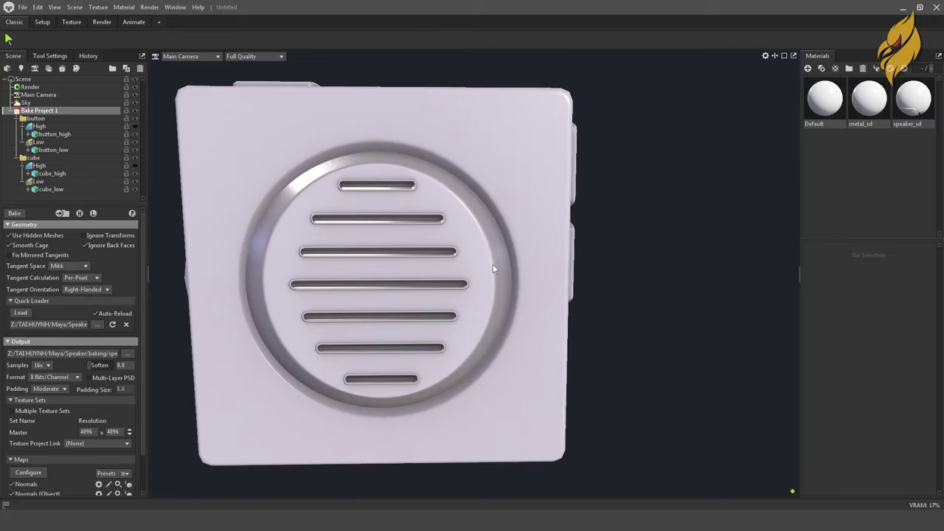
# - Open the cube's offset painter and paint offset over the grille ring and vent slots
pyautogui.click(33, 182)
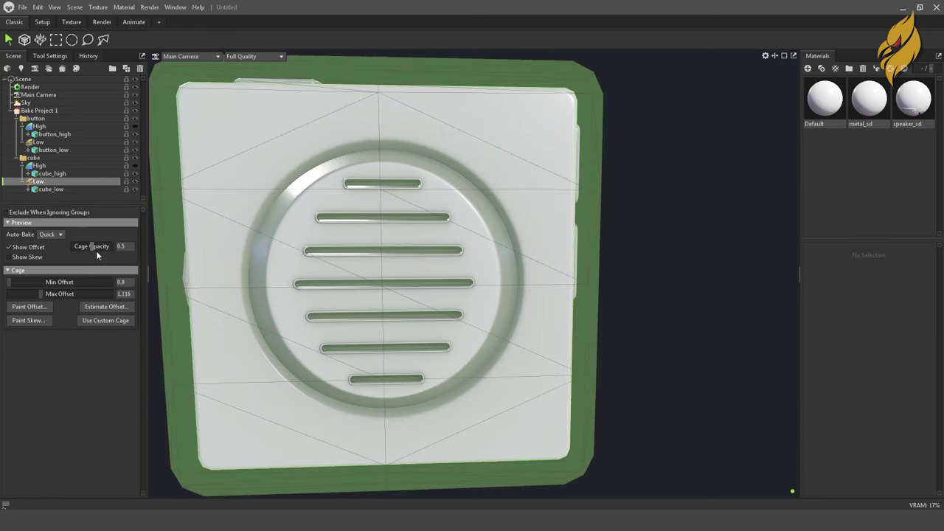
pyautogui.click(39, 314)
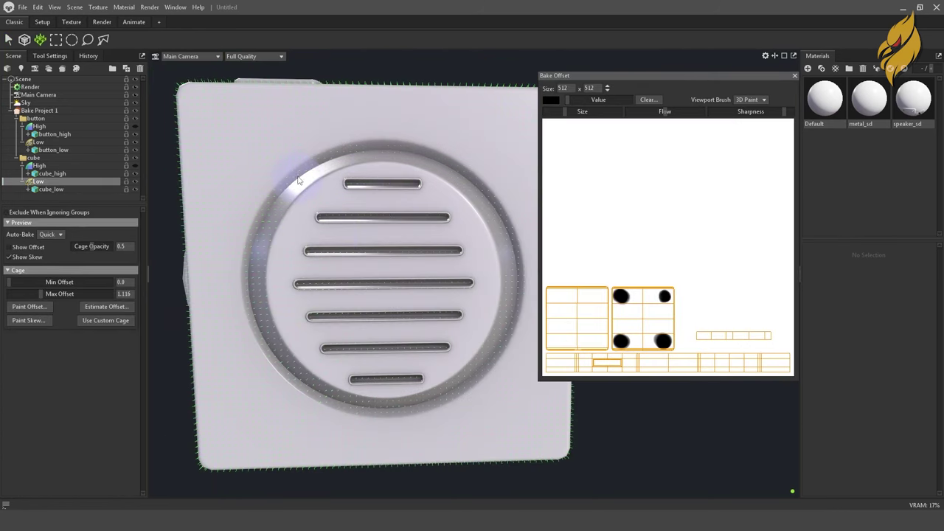
pyautogui.moveTo(307, 164)
pyautogui.mouseDown()
pyautogui.moveTo(326, 153)
pyautogui.moveTo(506, 345)
pyautogui.moveTo(428, 163)
pyautogui.moveTo(392, 405)
pyautogui.moveTo(287, 376)
pyautogui.moveTo(464, 382)
pyautogui.mouseUp()
pyautogui.moveTo(313, 217); pyautogui.dragTo(452, 231)
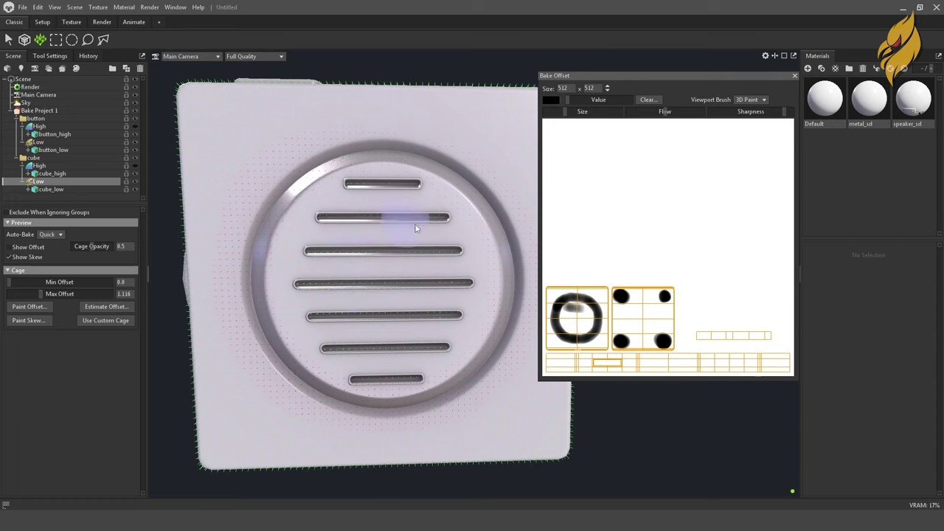
pyautogui.moveTo(273, 252); pyautogui.dragTo(461, 251)
pyautogui.moveTo(336, 286); pyautogui.dragTo(472, 284)
pyautogui.moveTo(306, 315); pyautogui.dragTo(462, 316)
pyautogui.moveTo(314, 348); pyautogui.dragTo(442, 347)
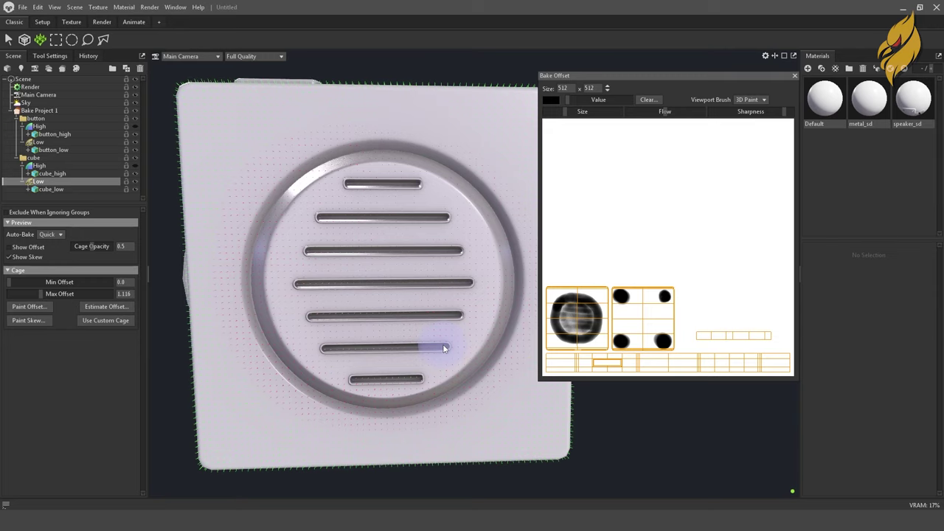
# - Toggle the cube's high-poly mesh off and on, then select Bake Project 1
pyautogui.click(136, 165)
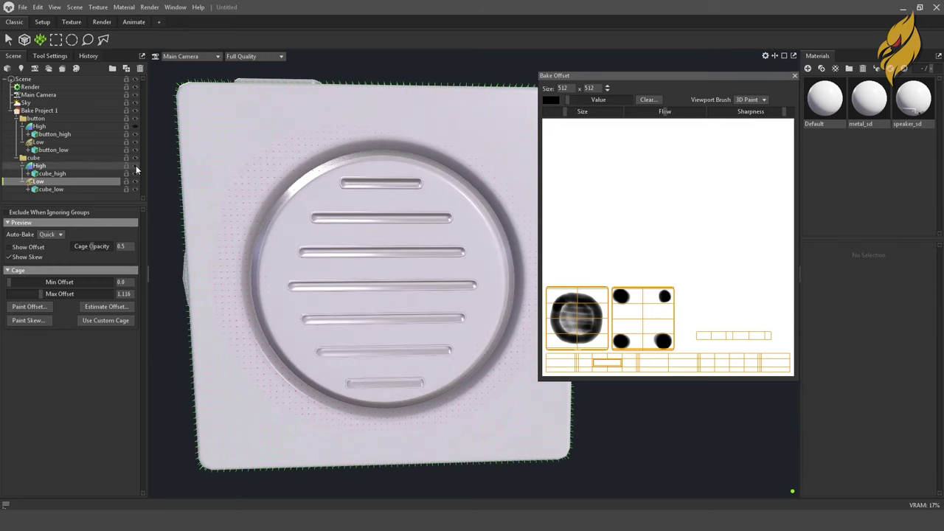
pyautogui.click(136, 165)
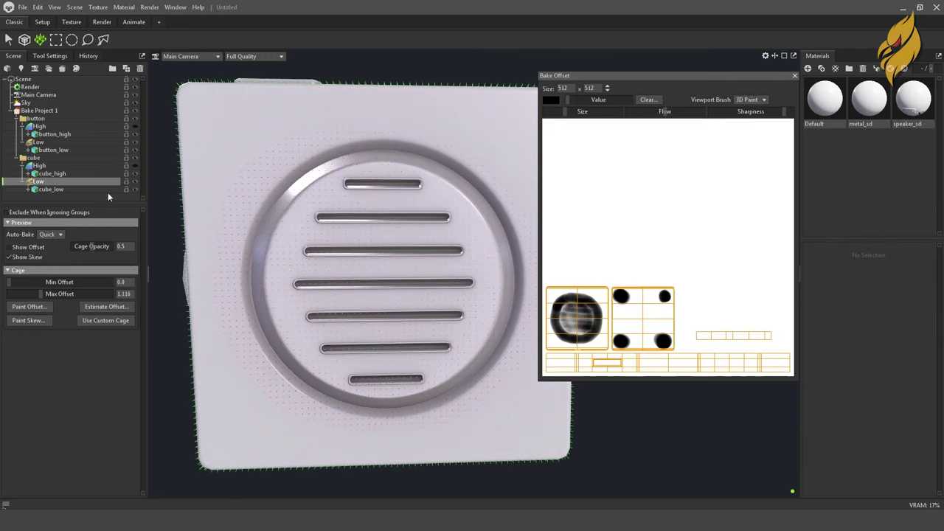
pyautogui.click(26, 102)
# - Bake Bake Project 1's speaker maps, close the Bake Offset painter, and orbit to inspect the grille
pyautogui.click(40, 110)
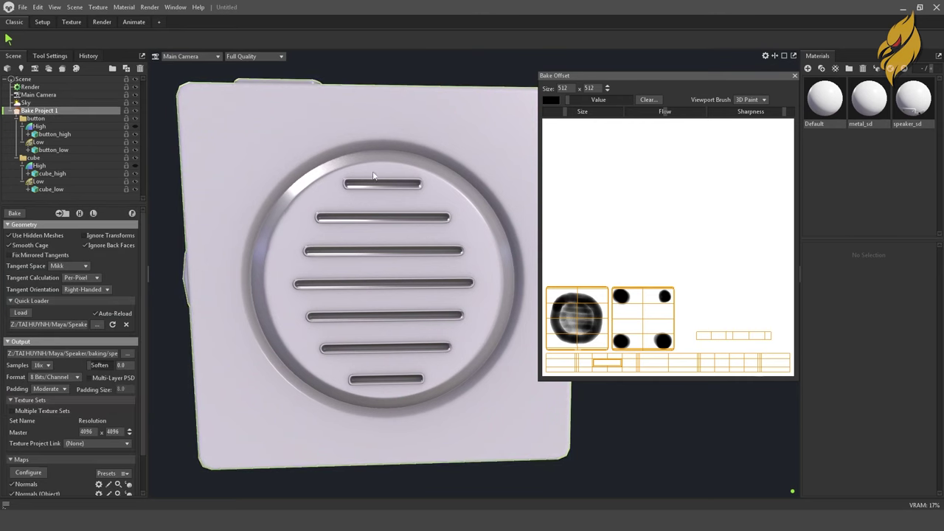
pyautogui.click(15, 213)
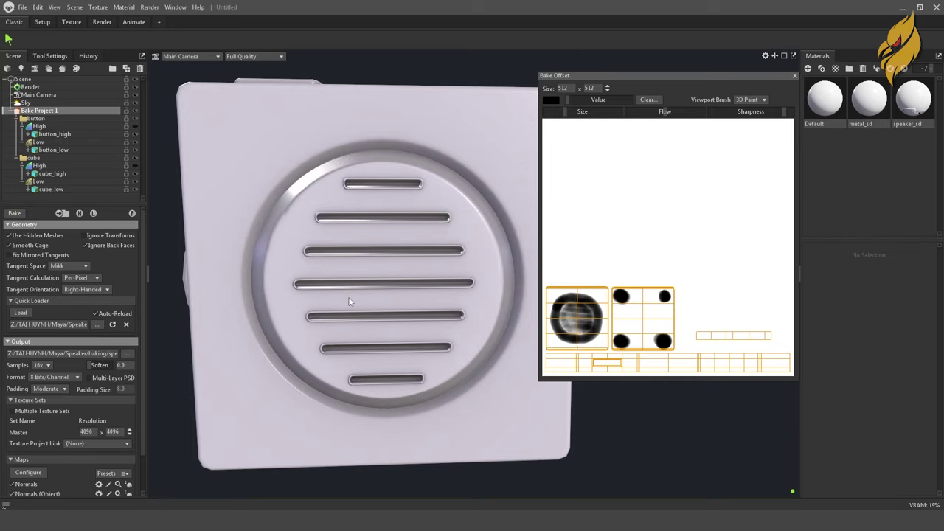
pyautogui.click(794, 75)
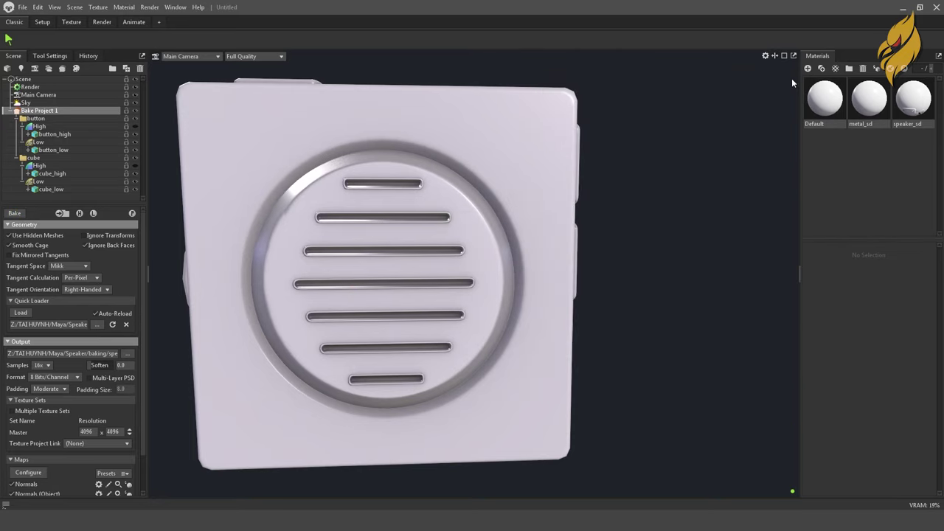
pyautogui.scroll(-2, 596, 270)
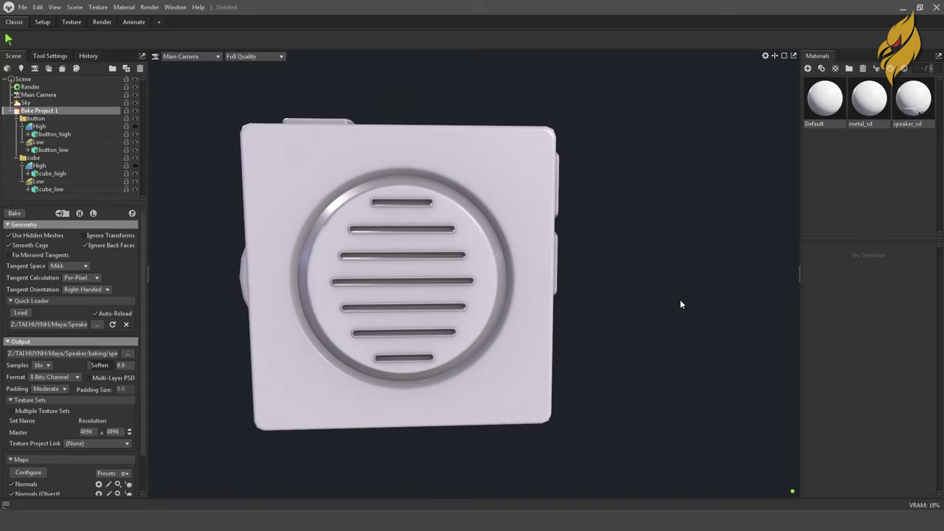
pyautogui.moveTo(680, 304); pyautogui.dragTo(476, 329)
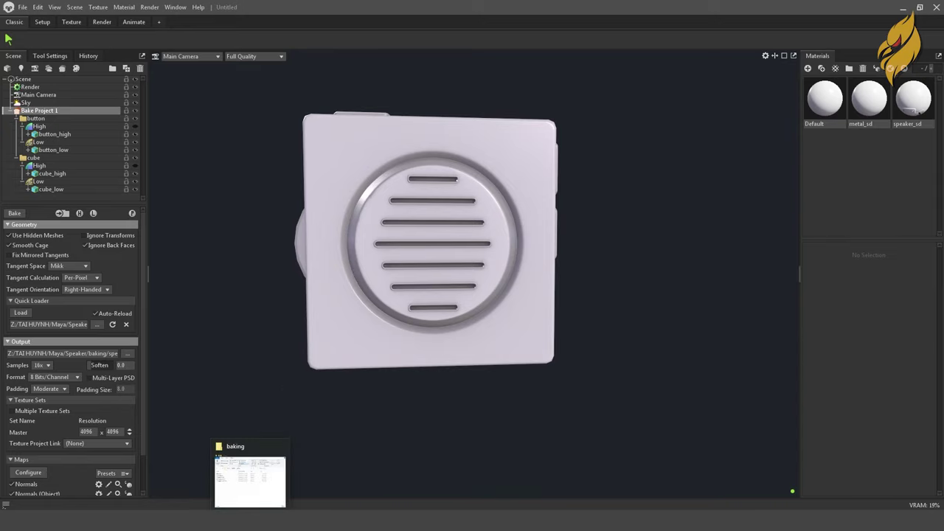
# - Check the speaker_ao, speaker_curve, speaker_normal and speaker_normalobj TGA files in the baking folder, then return to Toolbag
pyautogui.click(249, 481)
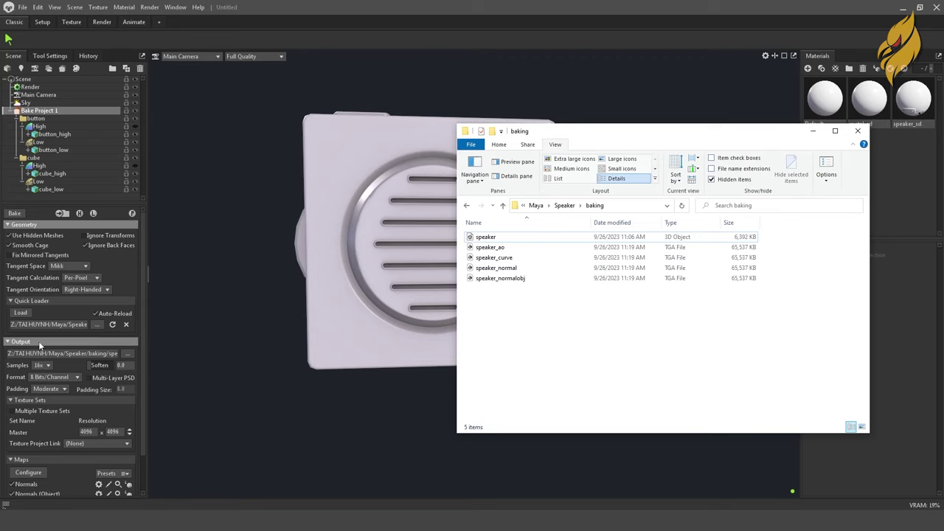
pyautogui.click(496, 249)
pyautogui.click(506, 257)
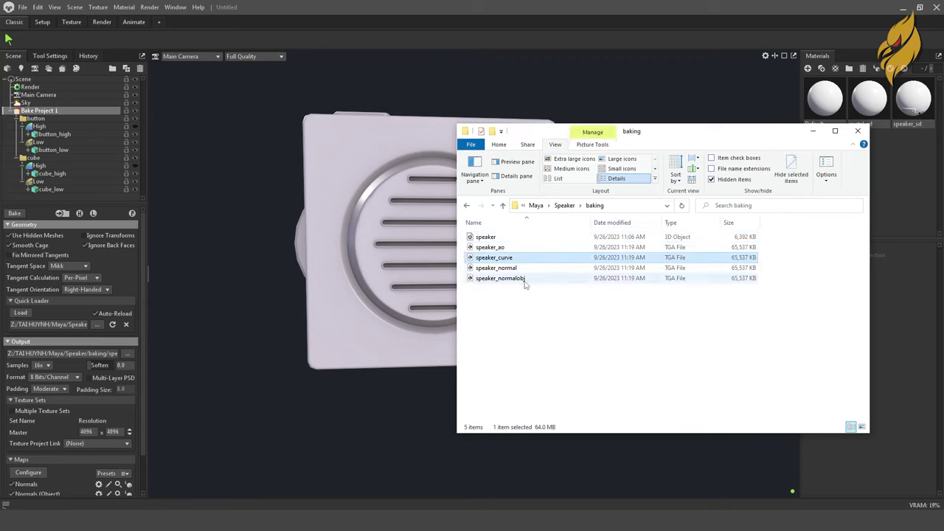
pyautogui.click(520, 279)
pyautogui.click(512, 268)
pyautogui.click(521, 279)
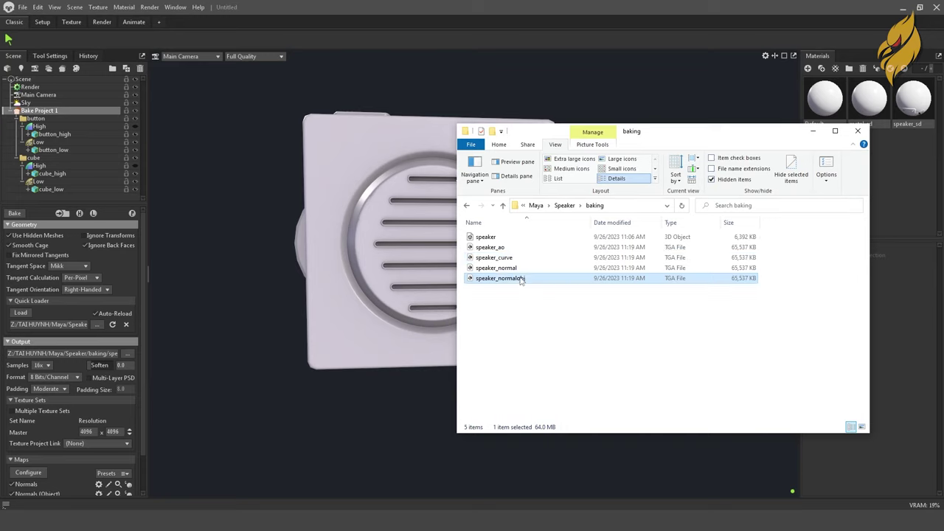
pyautogui.click(508, 257)
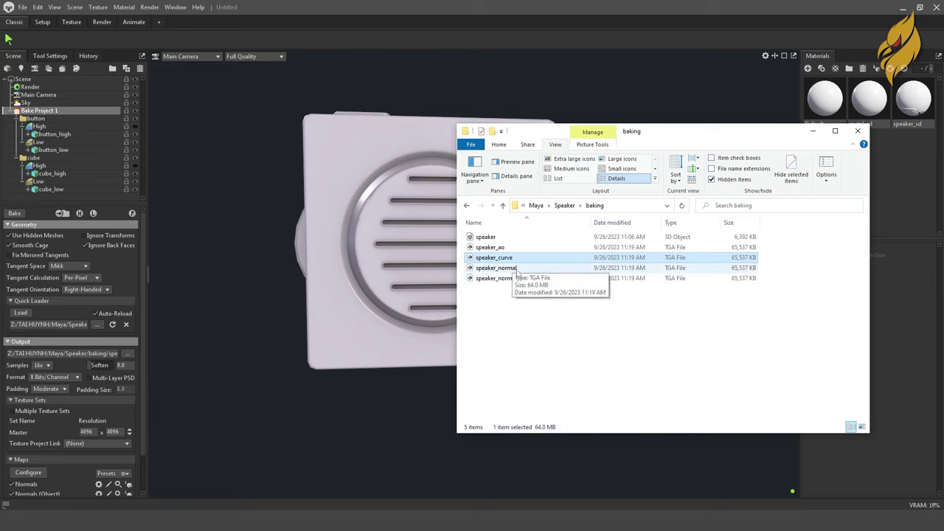
pyautogui.click(516, 267)
pyautogui.click(524, 279)
pyautogui.click(454, 339)
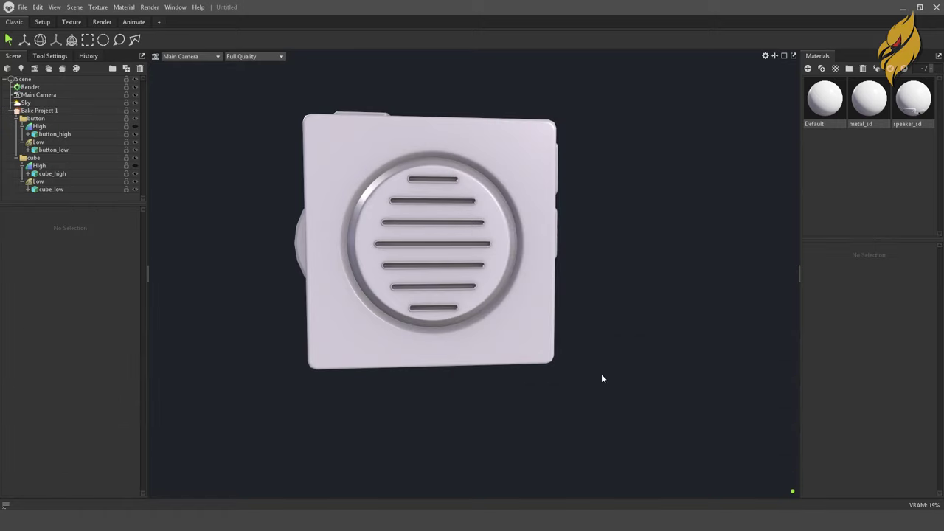